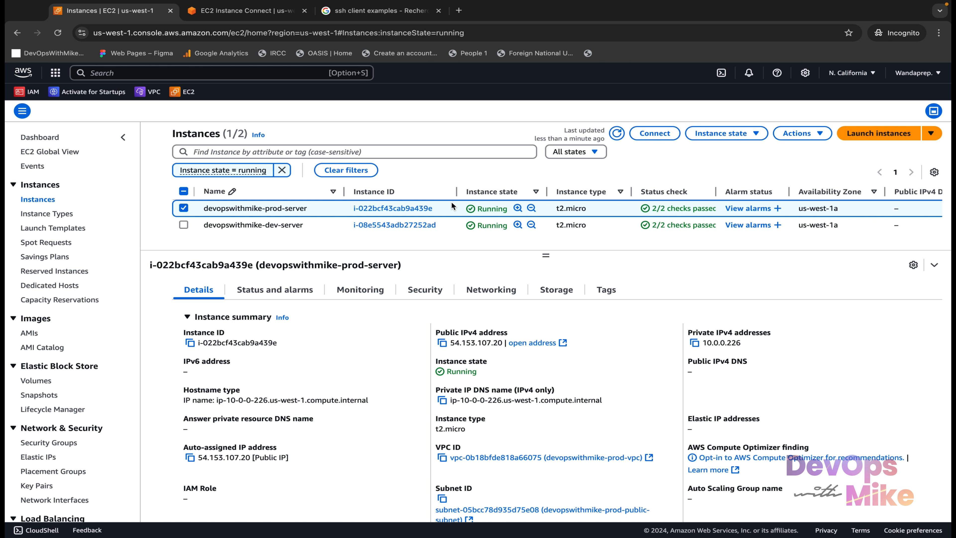
- Search the web in a new browser tab for "userdata example for ec2" and open the Amazon AWS Documentation result
{"action": "key", "text": "ctrl+Left"}
{"action": "left_click", "coordinate": [408, 17]}
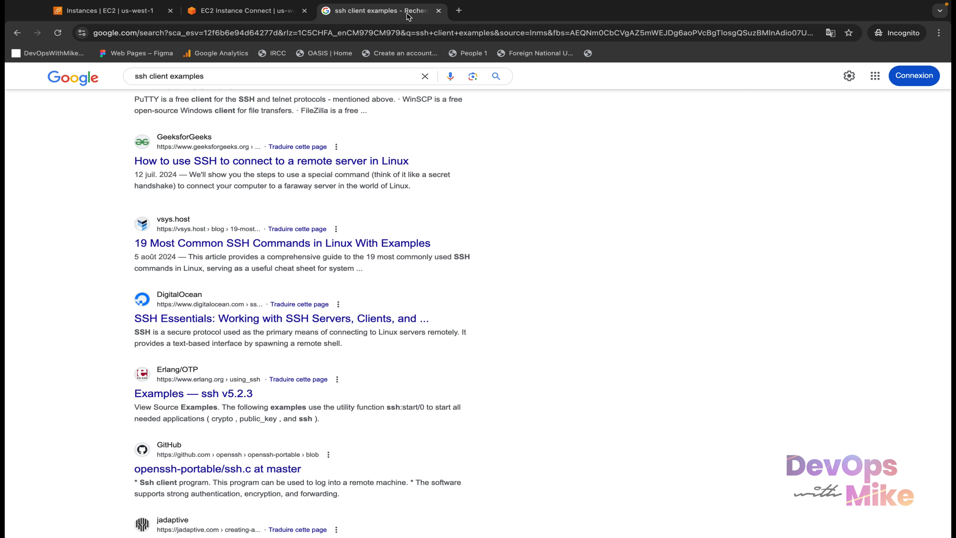
{"action": "left_click", "coordinate": [459, 12]}
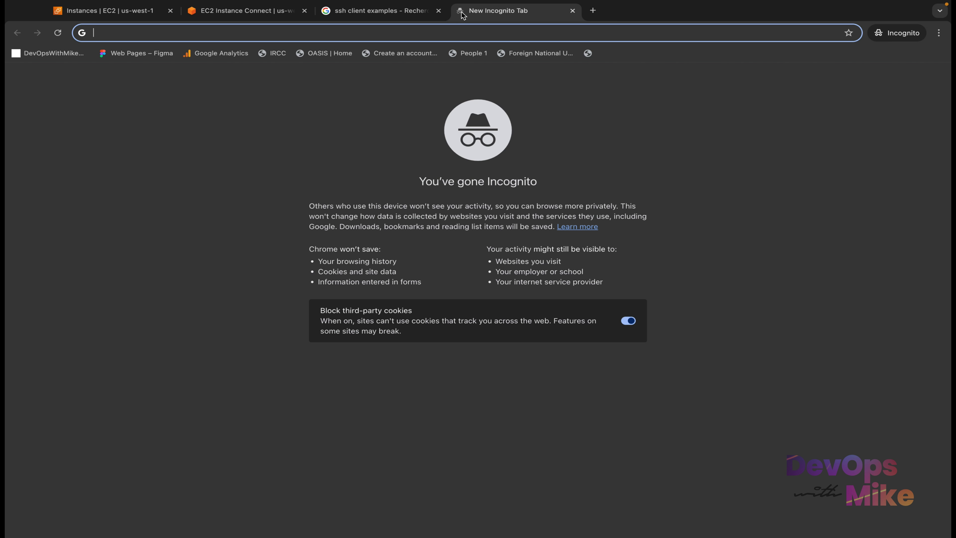
{"action": "type", "text": "use"}
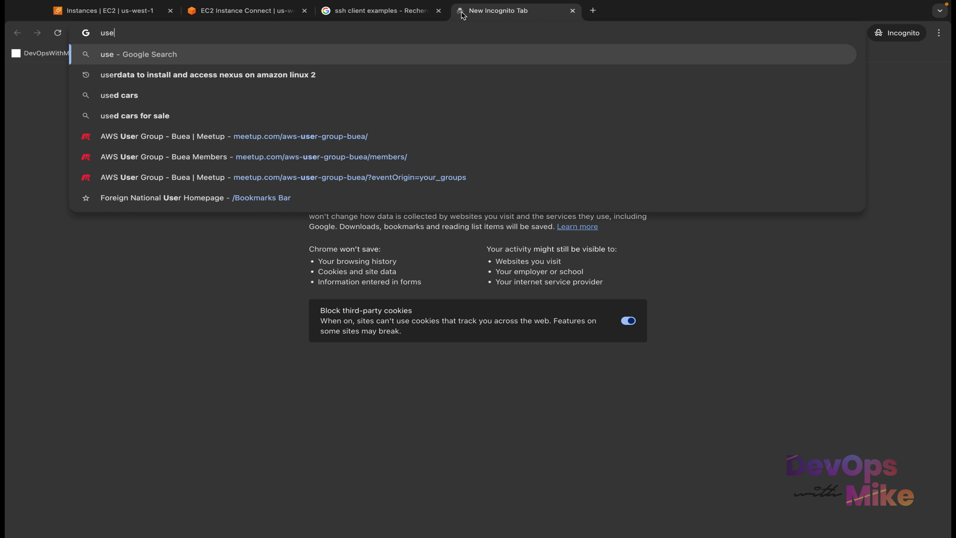
{"action": "type", "text": "rdata exam[l"}
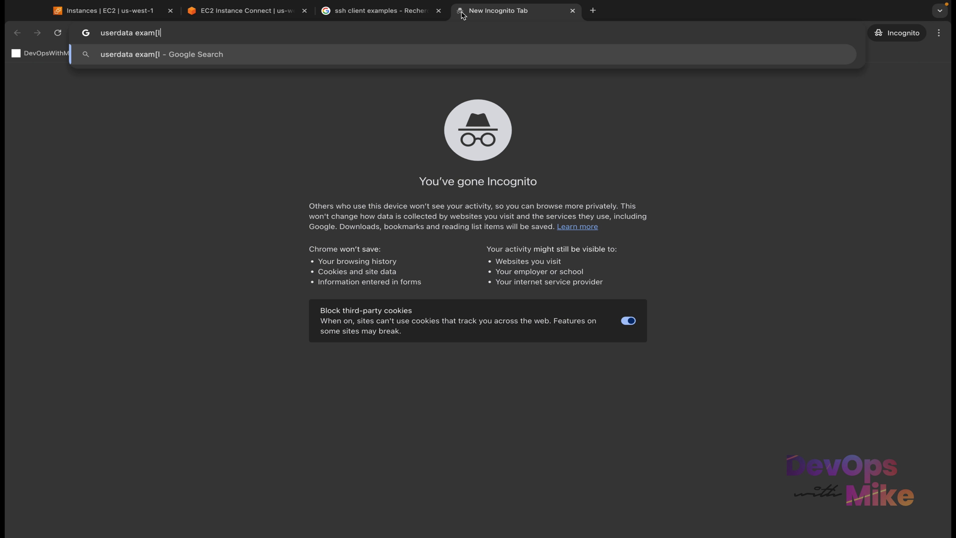
{"action": "key", "text": "BackSpace"}
{"action": "key", "text": "BackSpace"}
{"action": "type", "text": "ple for "}
{"action": "type", "text": "ec2"}
{"action": "key", "text": "Return"}
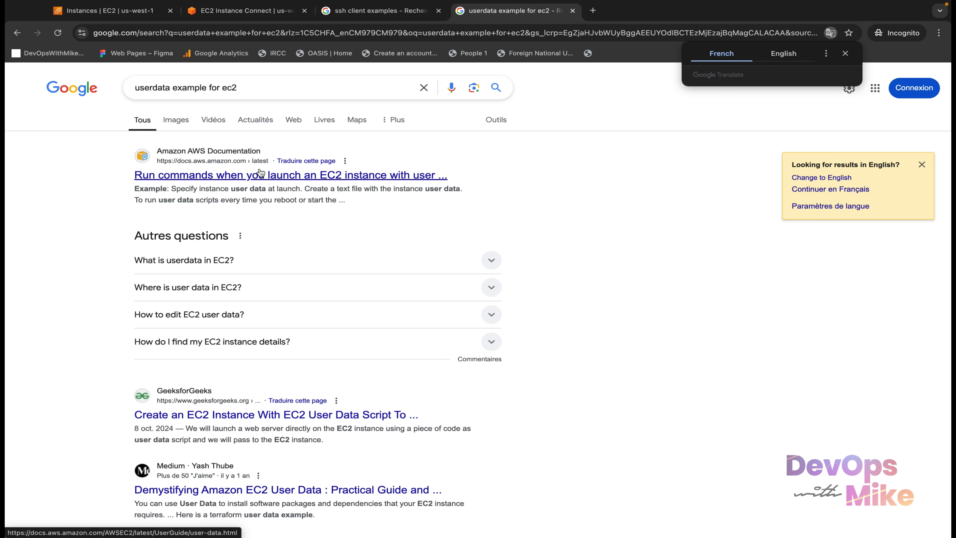
{"action": "left_click", "coordinate": [260, 177]}
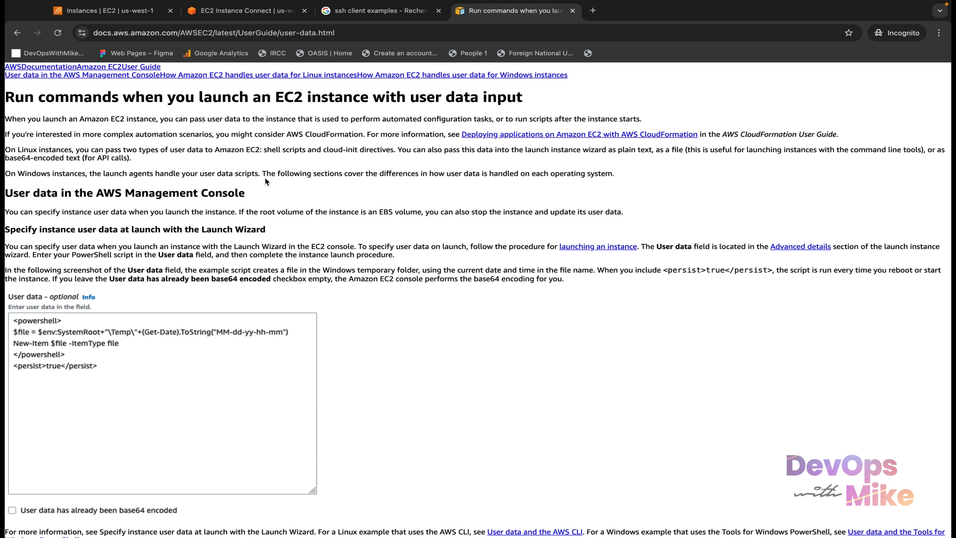
- Review how the guide specifies and updates instance user data in the AWS Management Console
{"action": "scroll", "coordinate": [282, 338], "scroll_direction": "down", "scroll_amount": 5}
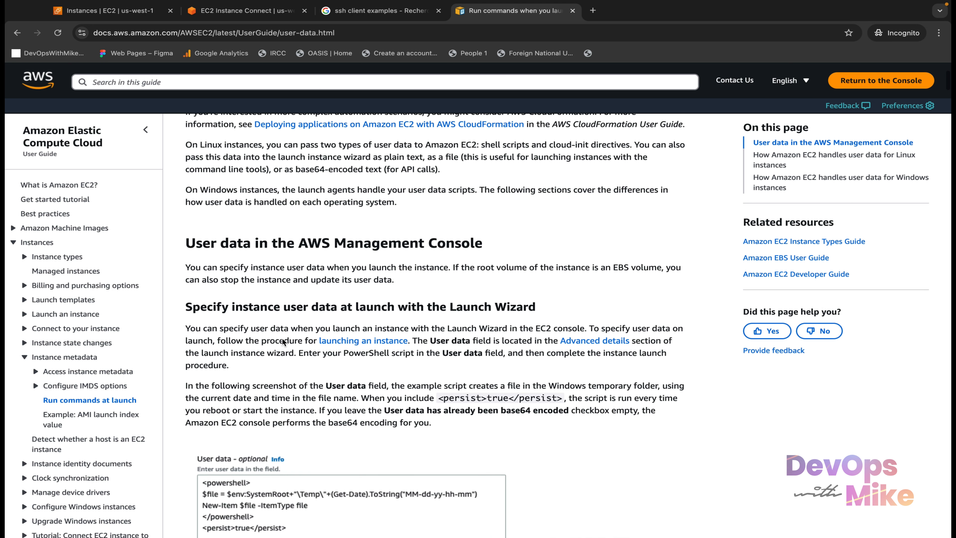
{"action": "scroll", "coordinate": [282, 338], "scroll_direction": "down", "scroll_amount": 1}
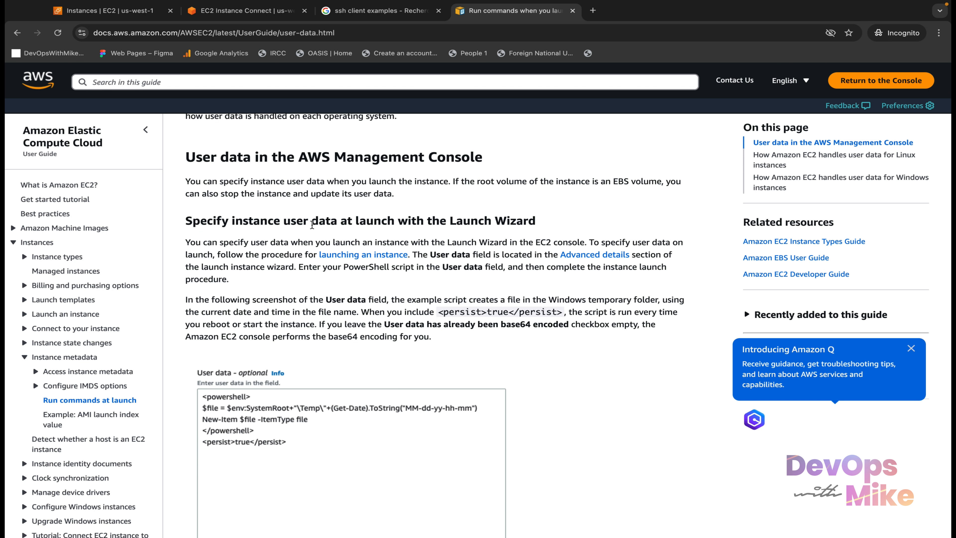
{"action": "scroll", "coordinate": [463, 256], "scroll_direction": "down", "scroll_amount": 10}
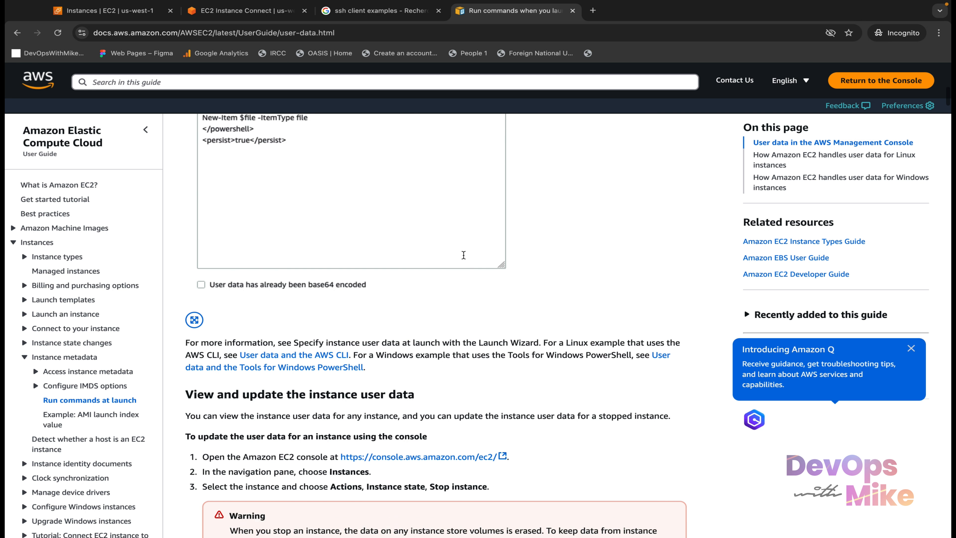
{"action": "scroll", "coordinate": [261, 243], "scroll_direction": "up", "scroll_amount": 4}
{"action": "scroll", "coordinate": [294, 279], "scroll_direction": "down", "scroll_amount": 10}
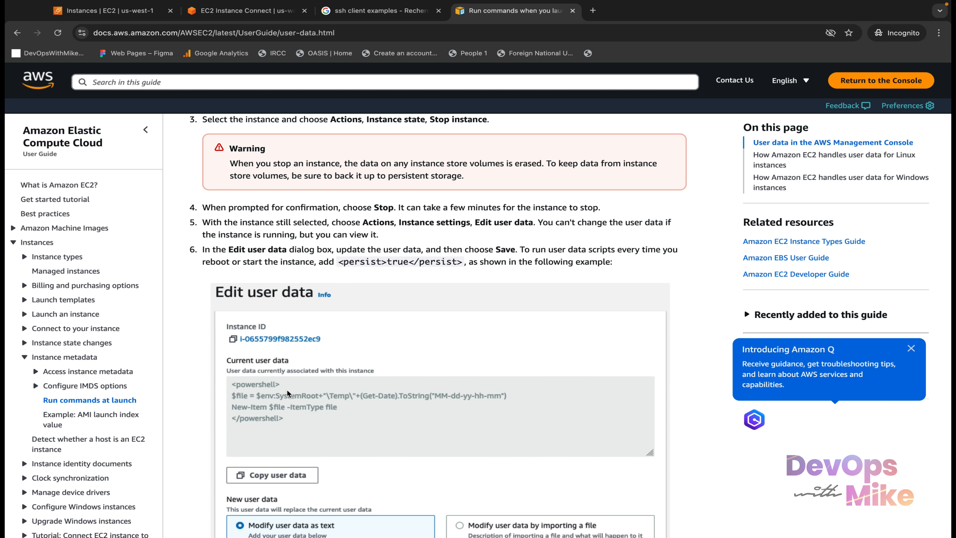
{"action": "scroll", "coordinate": [287, 393], "scroll_direction": "down", "scroll_amount": 10}
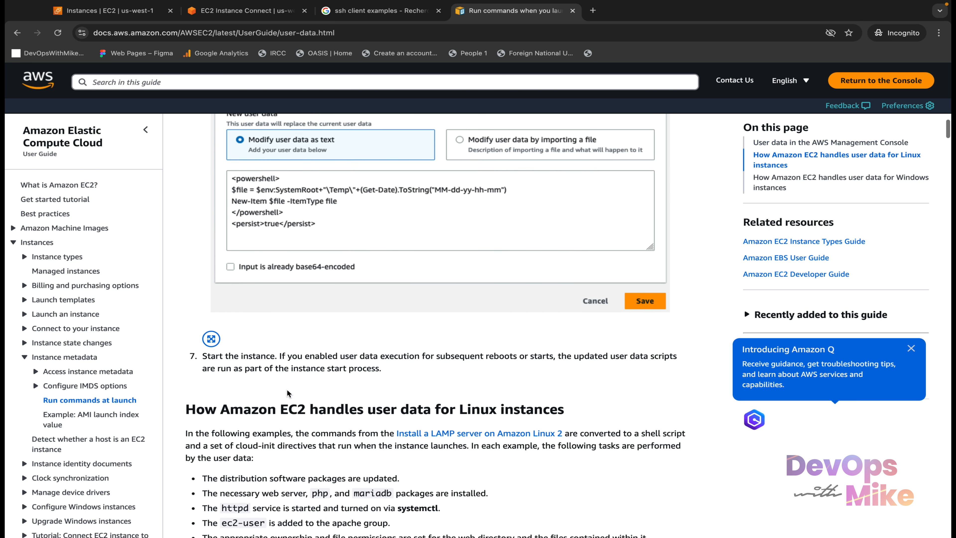
{"action": "scroll", "coordinate": [288, 390], "scroll_direction": "down", "scroll_amount": 4}
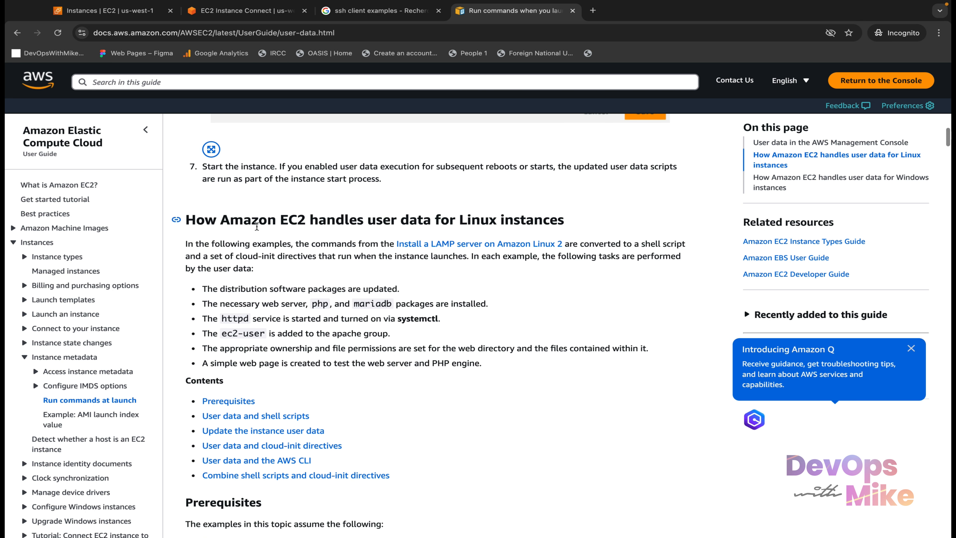
- Read the Linux instance sections on prerequisites, user data shell scripts and the cloud-config directives example
{"action": "scroll", "coordinate": [410, 279], "scroll_direction": "down", "scroll_amount": 8}
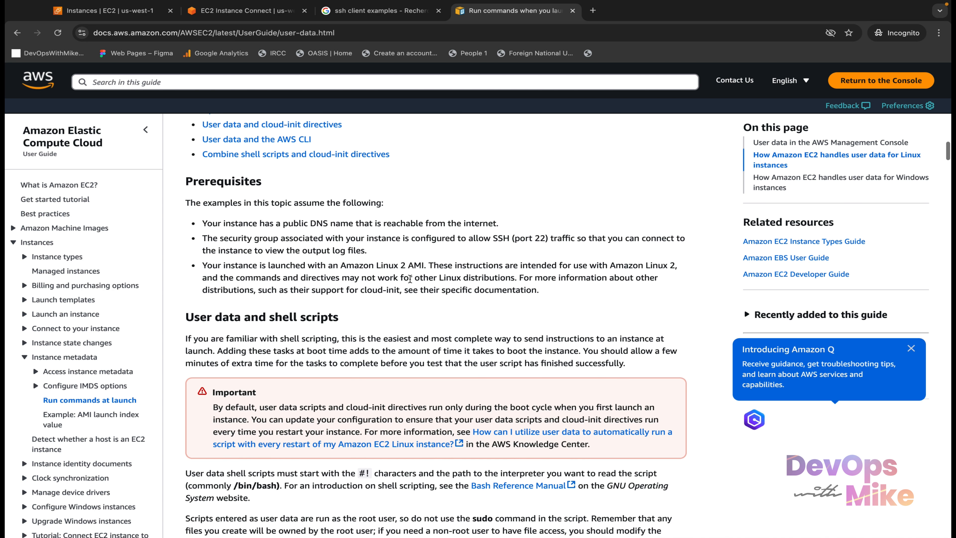
{"action": "scroll", "coordinate": [409, 279], "scroll_direction": "down", "scroll_amount": 5}
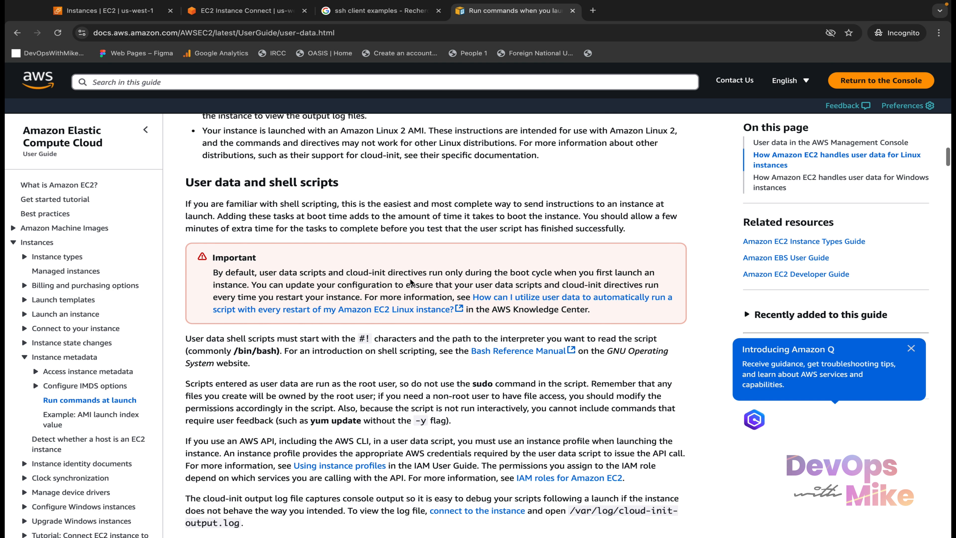
{"action": "left_click_drag", "start_coordinate": [356, 185], "coordinate": [177, 170]}
{"action": "scroll", "coordinate": [331, 376], "scroll_direction": "down", "scroll_amount": 10}
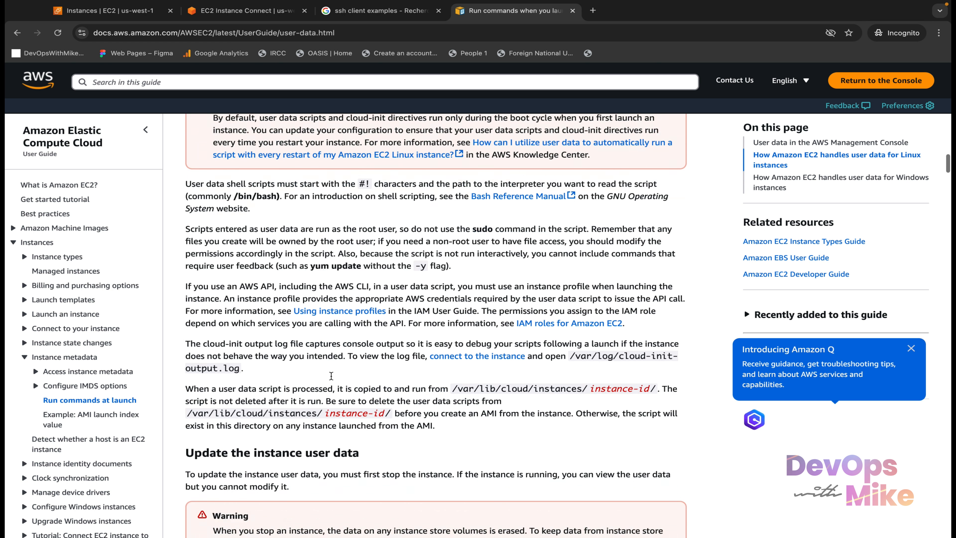
{"action": "scroll", "coordinate": [331, 375], "scroll_direction": "down", "scroll_amount": 12}
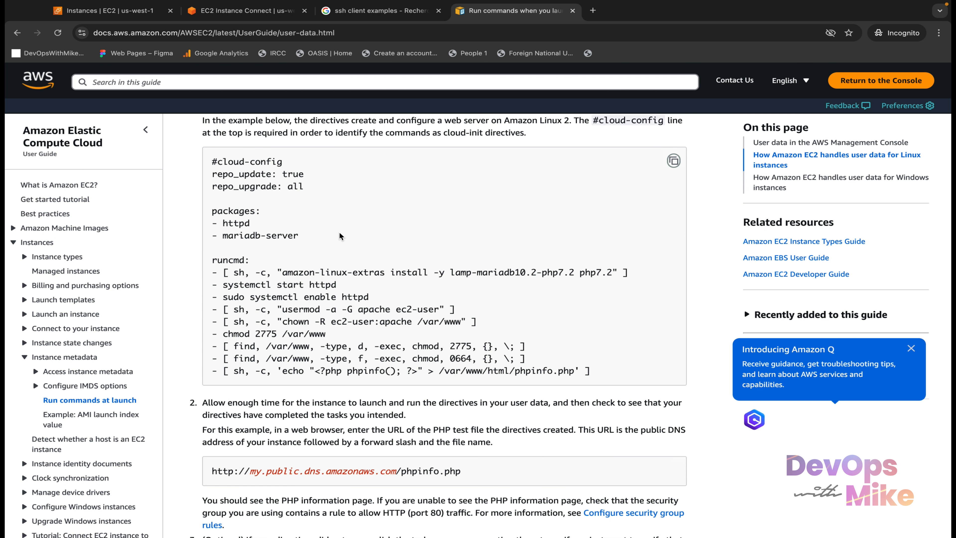
{"action": "scroll", "coordinate": [339, 232], "scroll_direction": "up", "scroll_amount": 3}
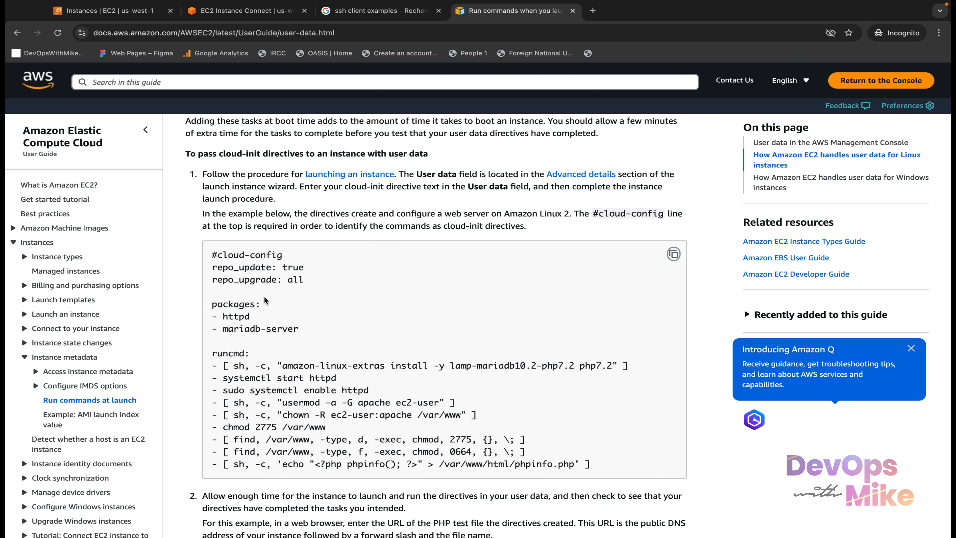
{"action": "scroll", "coordinate": [270, 291], "scroll_direction": "down", "scroll_amount": 10}
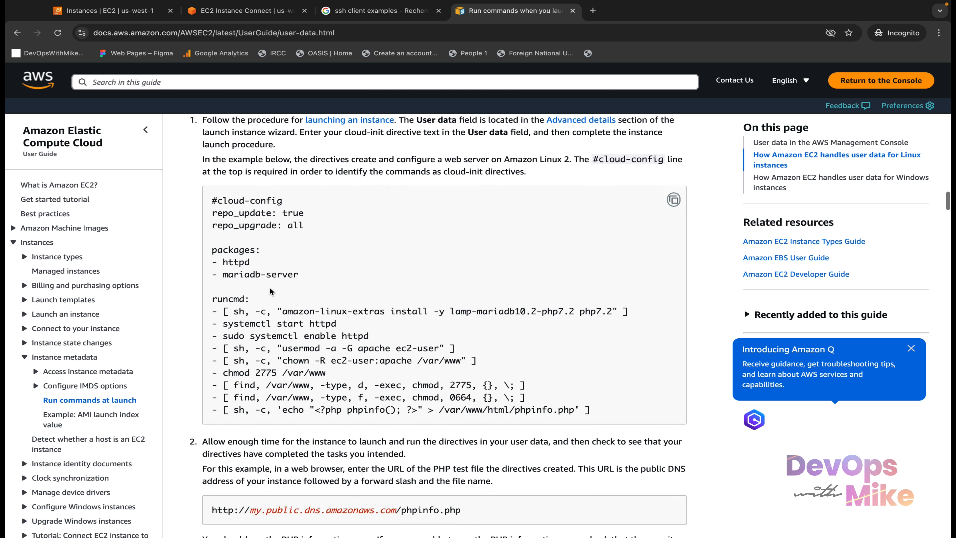
{"action": "scroll", "coordinate": [270, 288], "scroll_direction": "down", "scroll_amount": 4}
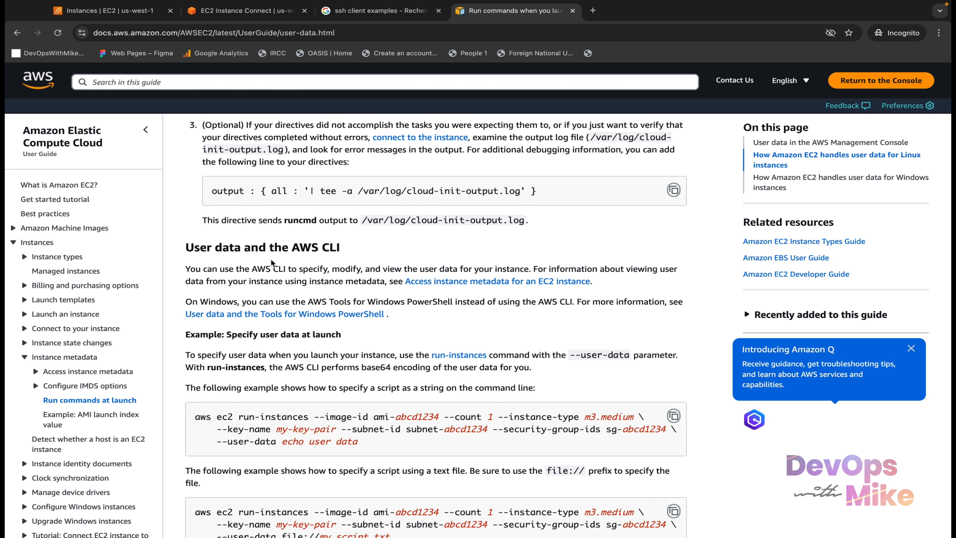
- Examine the AWS CLI run-instances examples with the --user-data parameter and the commands in the example shell script
{"action": "scroll", "coordinate": [330, 437], "scroll_direction": "right", "scroll_amount": 1}
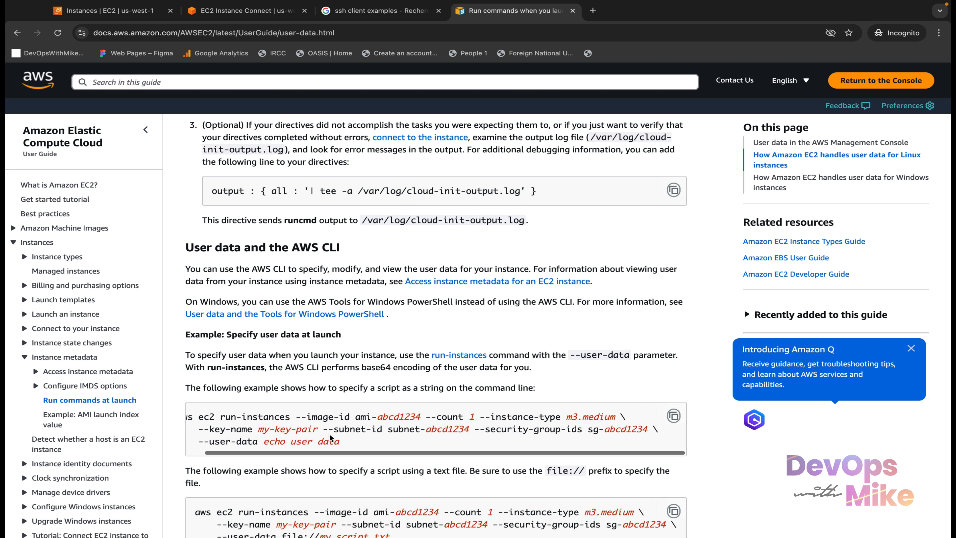
{"action": "left_click_drag", "start_coordinate": [341, 448], "coordinate": [264, 440]}
{"action": "scroll", "coordinate": [264, 438], "scroll_direction": "down", "scroll_amount": 2}
{"action": "scroll", "coordinate": [264, 438], "scroll_direction": "down", "scroll_amount": 5}
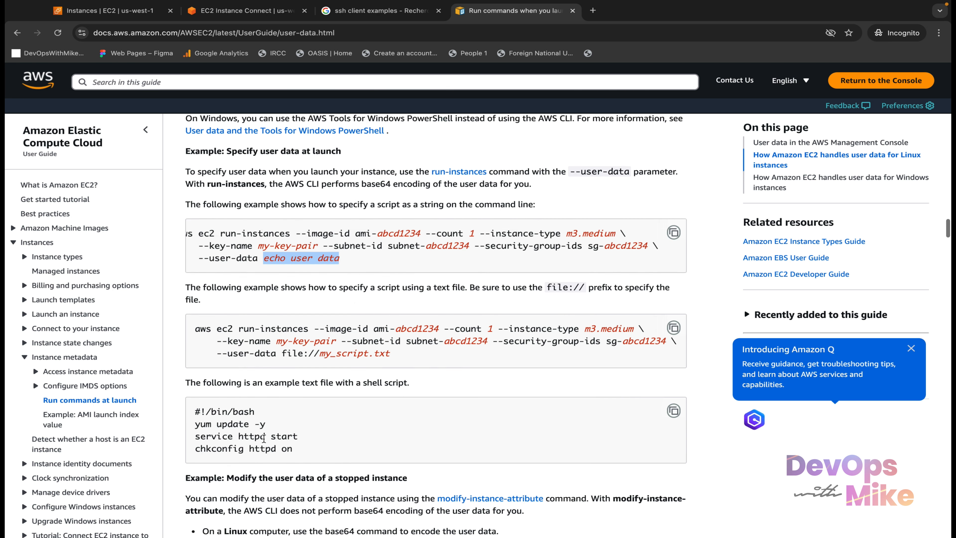
{"action": "left_click", "coordinate": [301, 310]}
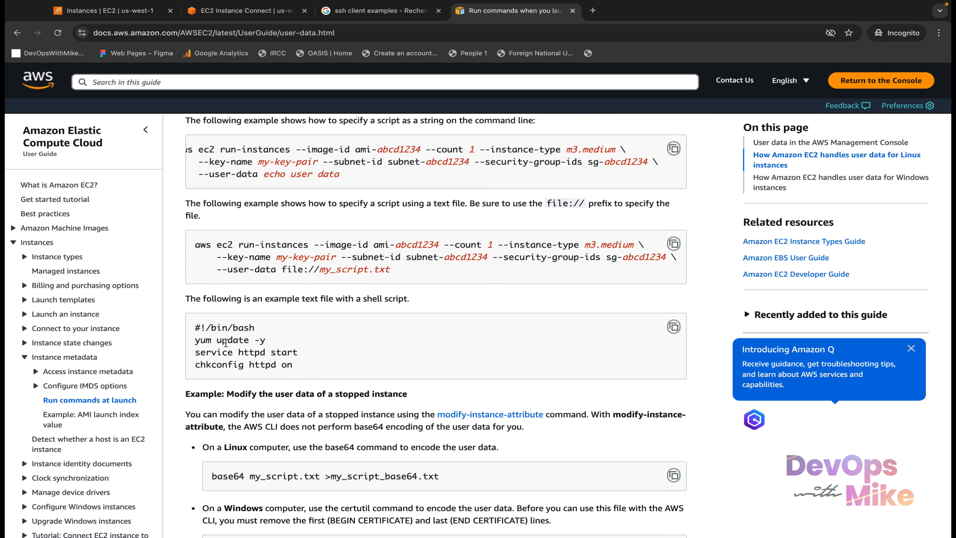
{"action": "left_click_drag", "start_coordinate": [194, 345], "coordinate": [264, 341]}
{"action": "left_click_drag", "start_coordinate": [318, 353], "coordinate": [180, 358]}
{"action": "left_click_drag", "start_coordinate": [294, 365], "coordinate": [181, 364]}
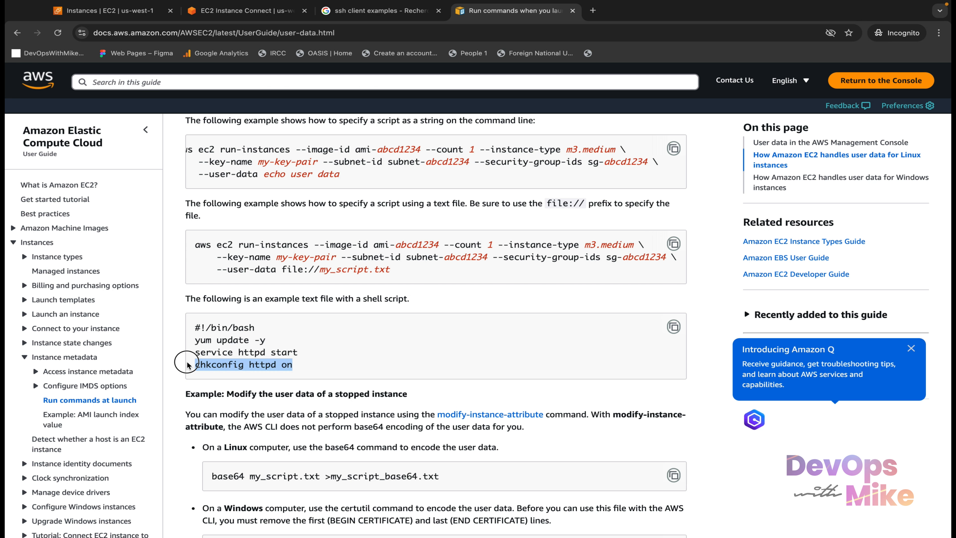
{"action": "scroll", "coordinate": [242, 384], "scroll_direction": "down", "scroll_amount": 1}
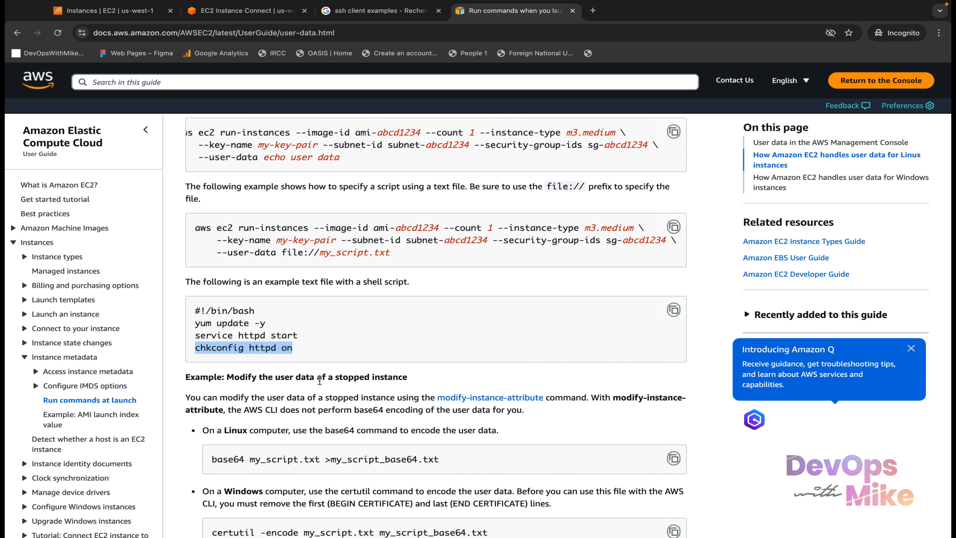
- Look through the View user data examples and expand Access instance metadata in the guide's contents
{"action": "scroll", "coordinate": [354, 392], "scroll_direction": "down", "scroll_amount": 15}
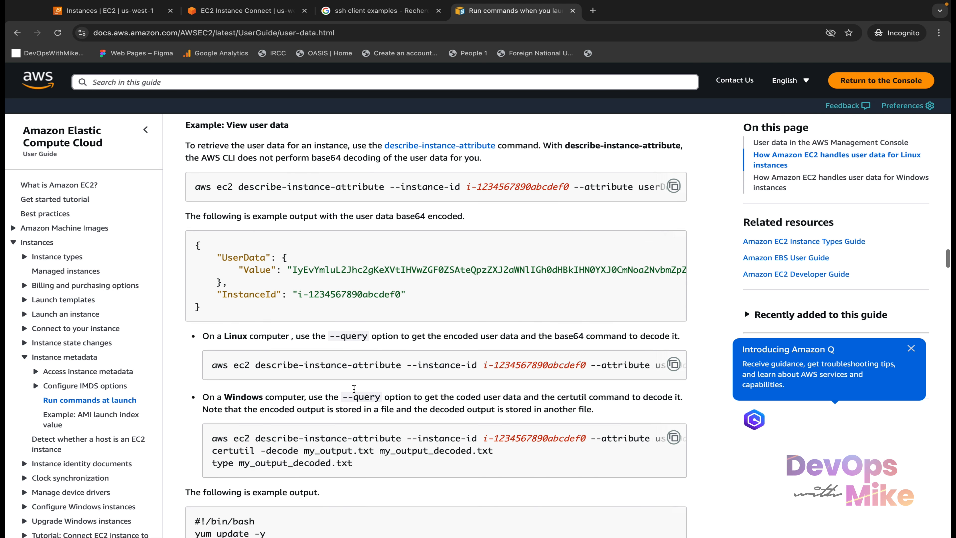
{"action": "scroll", "coordinate": [354, 390], "scroll_direction": "down", "scroll_amount": 5}
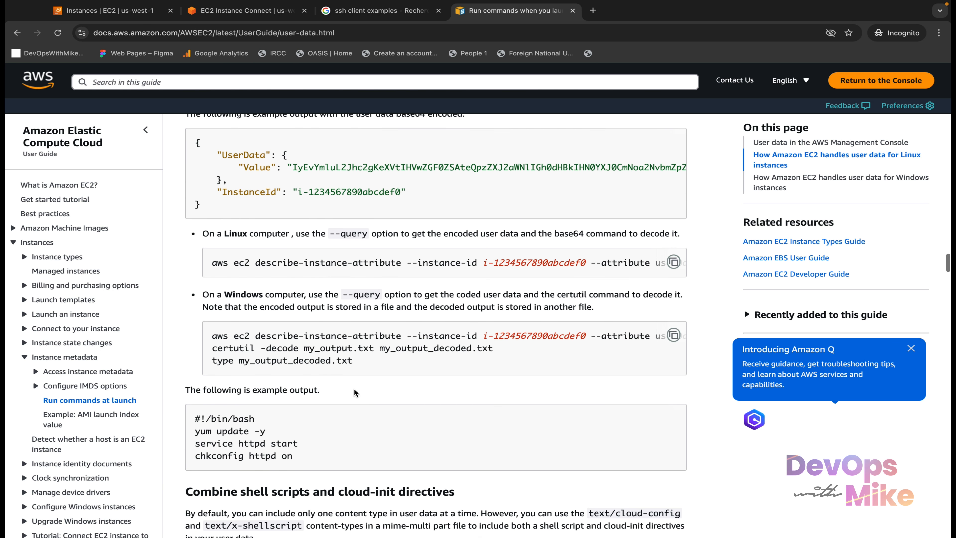
{"action": "scroll", "coordinate": [354, 392], "scroll_direction": "down", "scroll_amount": 1}
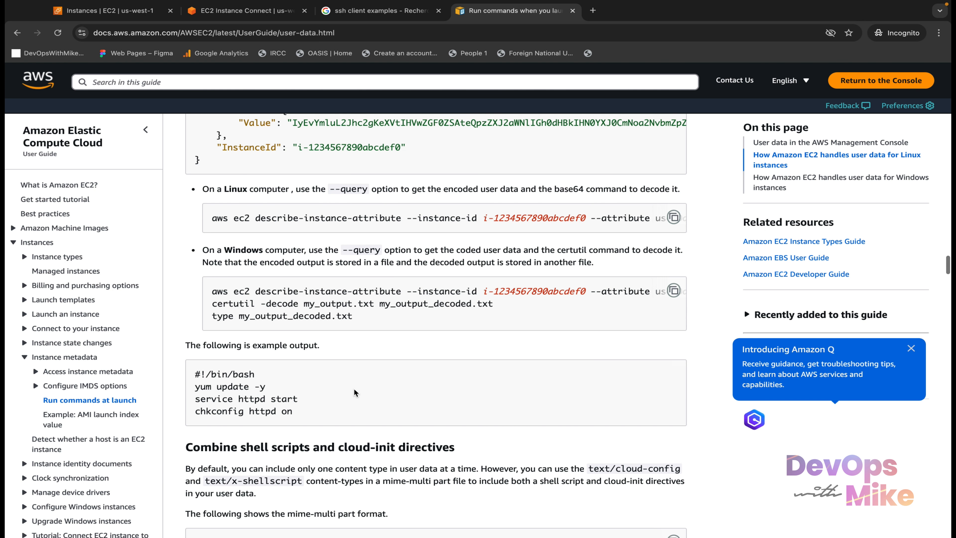
{"action": "left_click", "coordinate": [36, 372]}
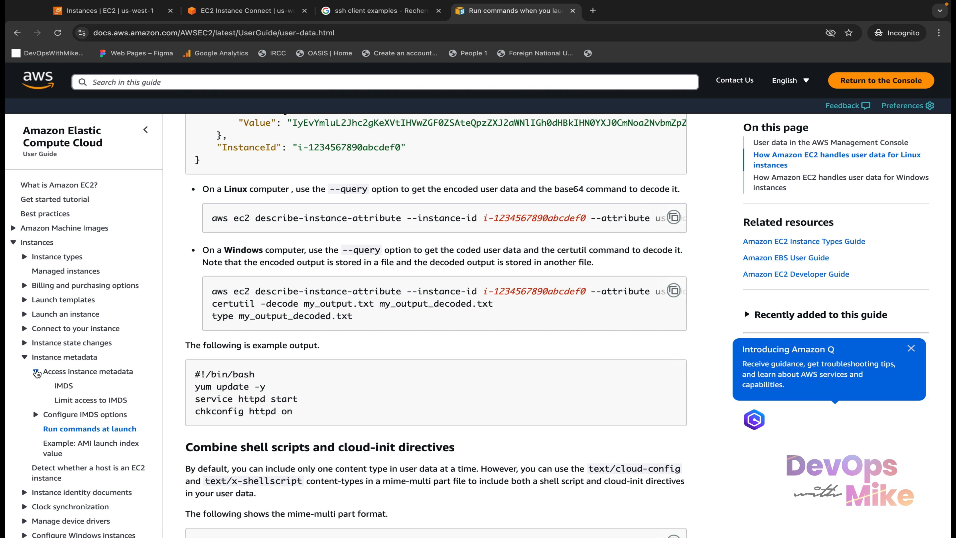
- Go back over the example shell script from #!/bin/bash to chkconfig httpd on, and return to the EC2 Instances page
{"action": "scroll", "coordinate": [405, 253], "scroll_direction": "up", "scroll_amount": 15}
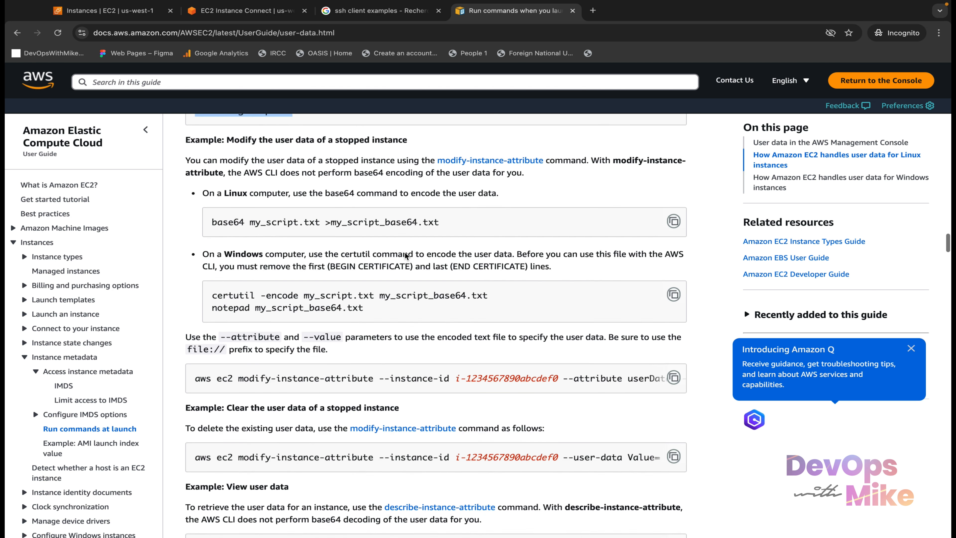
{"action": "scroll", "coordinate": [406, 256], "scroll_direction": "up", "scroll_amount": 2}
{"action": "left_click", "coordinate": [309, 279]}
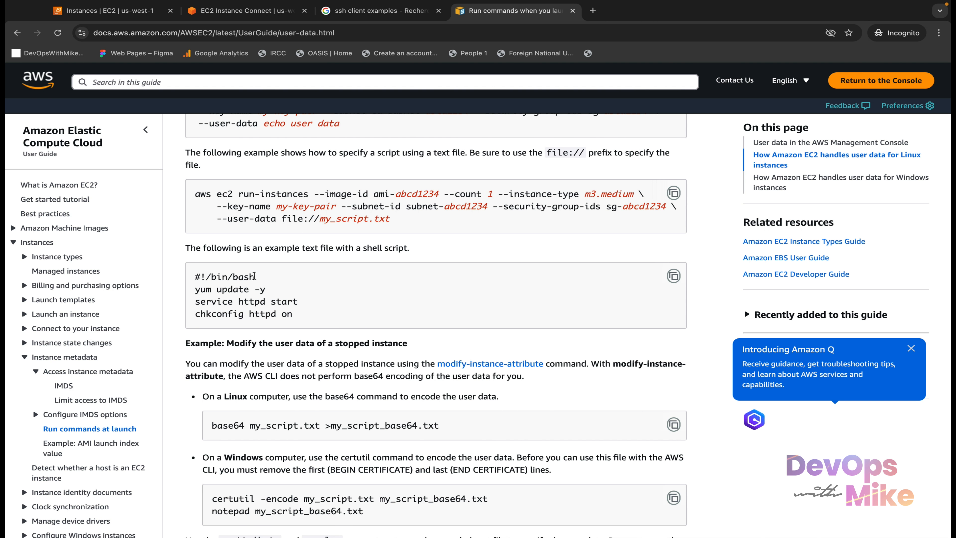
{"action": "left_click_drag", "start_coordinate": [255, 276], "coordinate": [193, 274]}
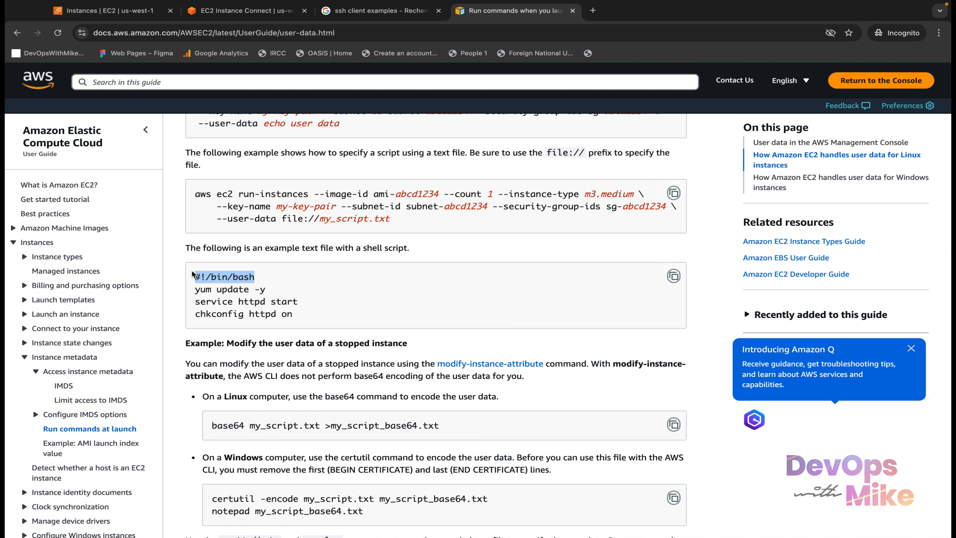
{"action": "left_click", "coordinate": [236, 283]}
{"action": "left_click_drag", "start_coordinate": [280, 289], "coordinate": [185, 289]}
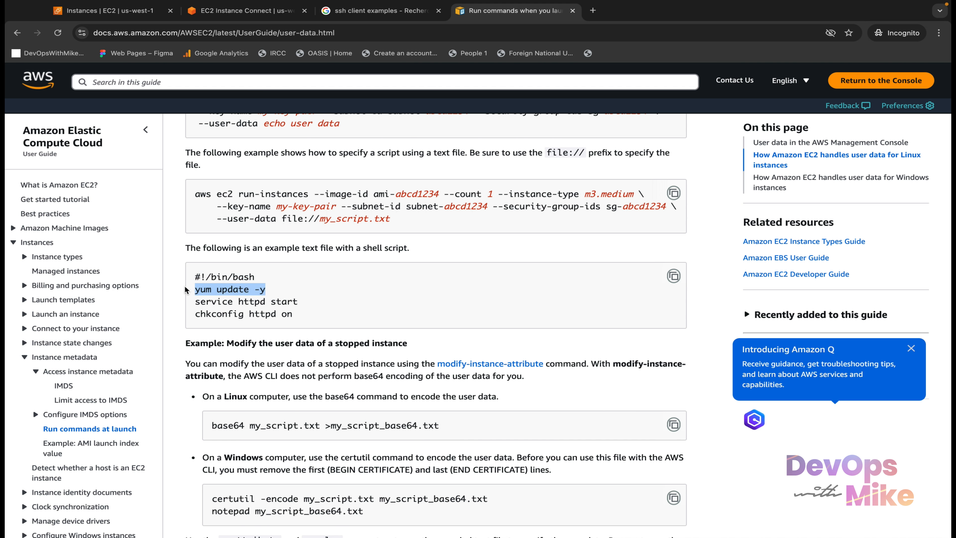
{"action": "left_click_drag", "start_coordinate": [306, 315], "coordinate": [197, 301]}
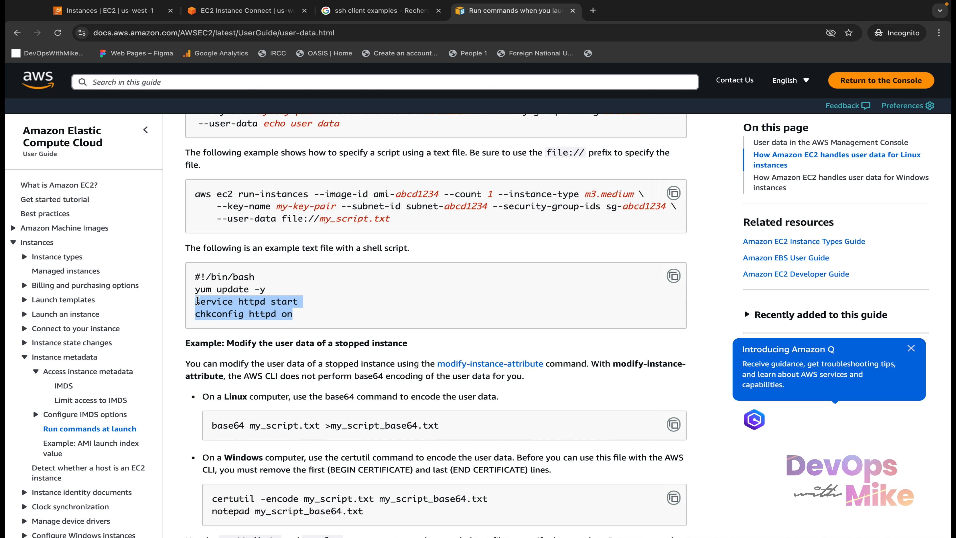
{"action": "left_click", "coordinate": [320, 321]}
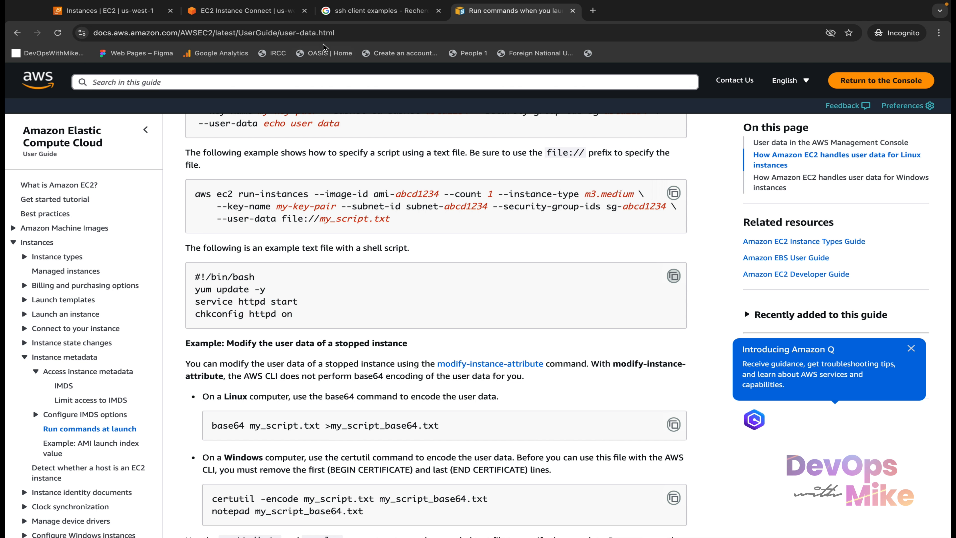
{"action": "left_click", "coordinate": [139, 15]}
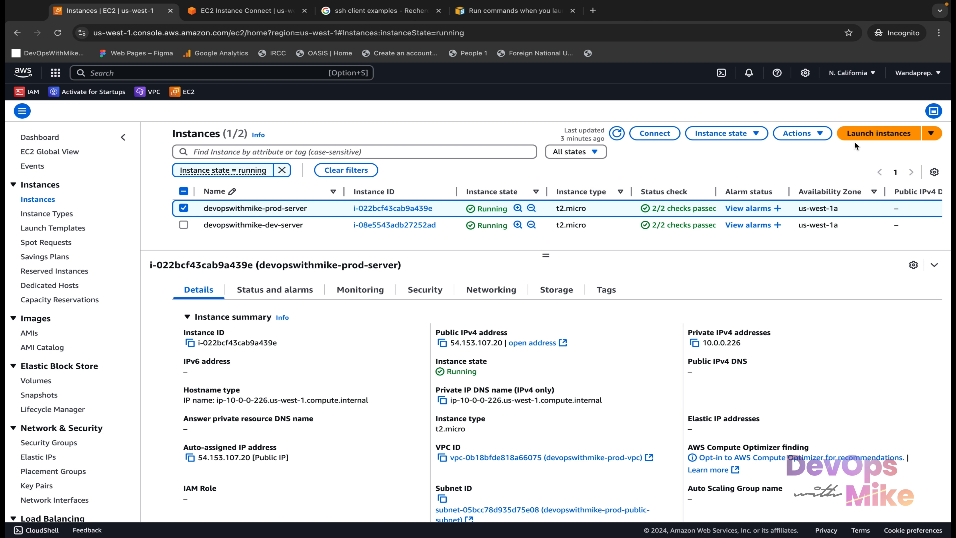
- Start launching a new EC2 instance and name it devopswithmike-stage-server
{"action": "left_click", "coordinate": [886, 136]}
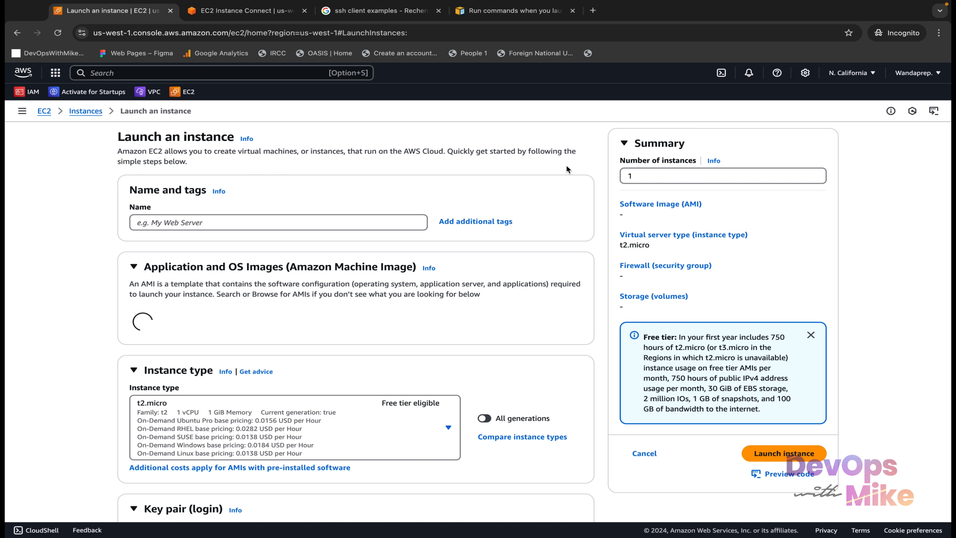
{"action": "left_click", "coordinate": [319, 223]}
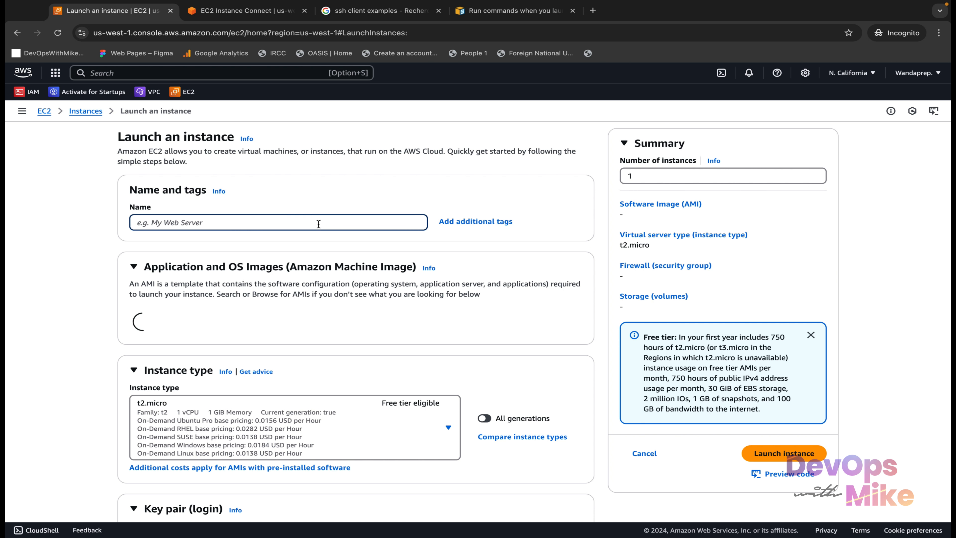
{"action": "type", "text": "devop"}
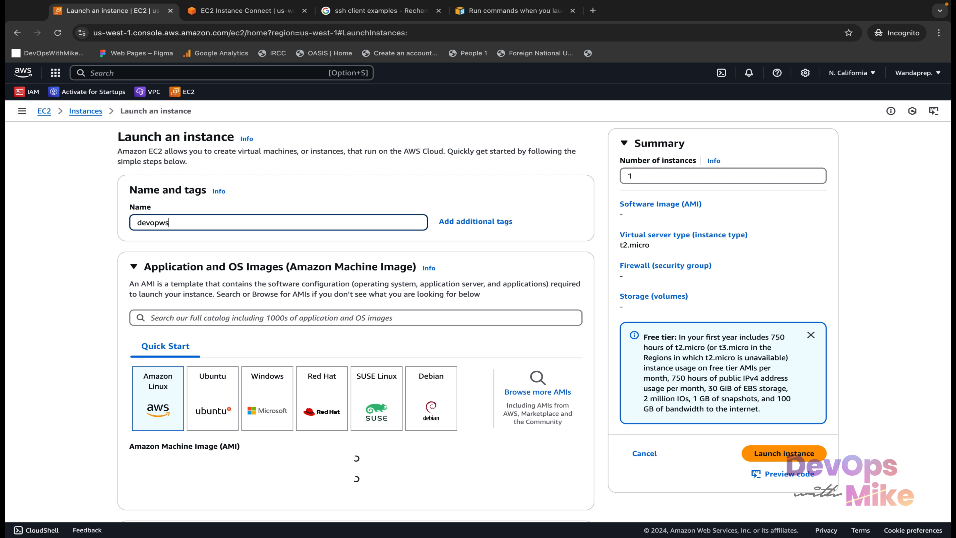
{"action": "type", "text": "swi"}
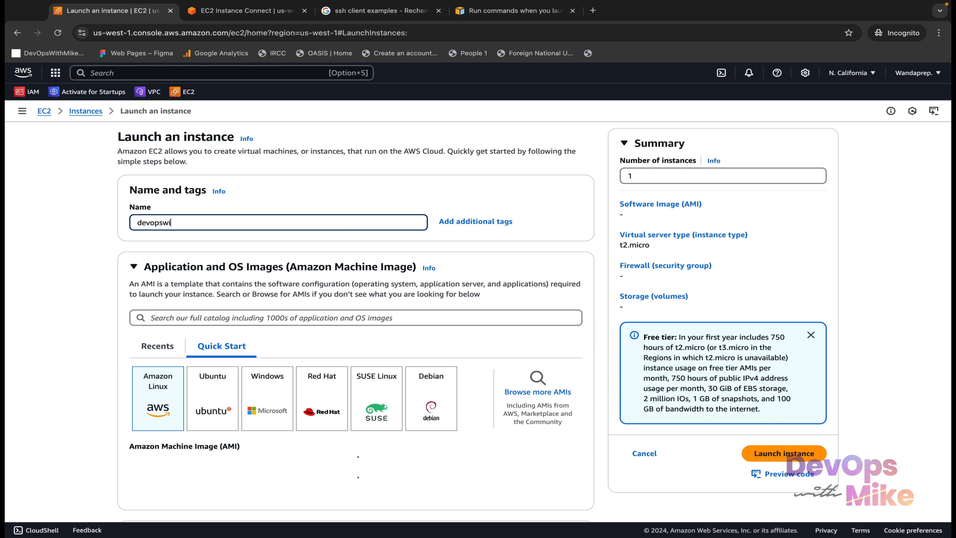
{"action": "type", "text": "thmike-stage-server"}
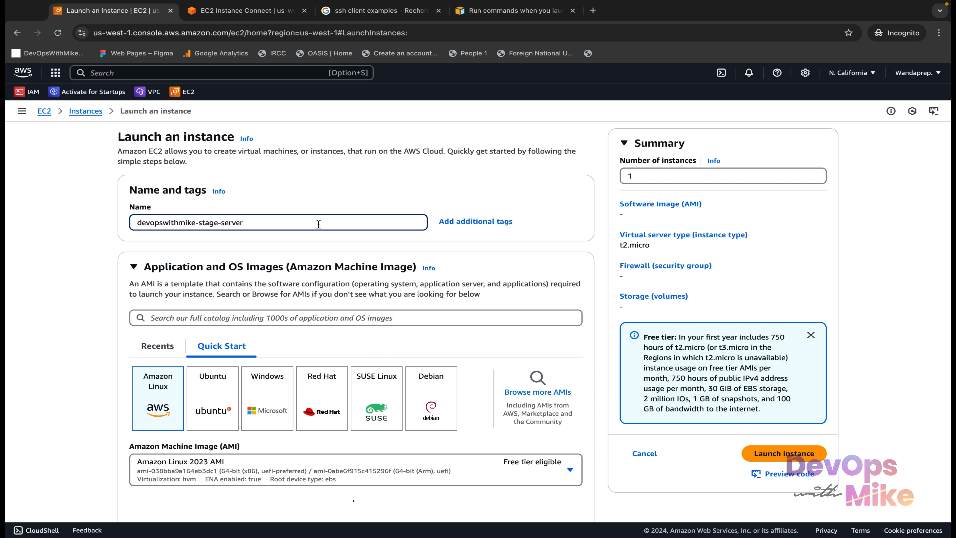
- Keep the Amazon Linux 2023 AMI and t2.micro type, and choose devopswithmike-kp as the login key pair
{"action": "scroll", "coordinate": [384, 399], "scroll_direction": "down", "scroll_amount": 5}
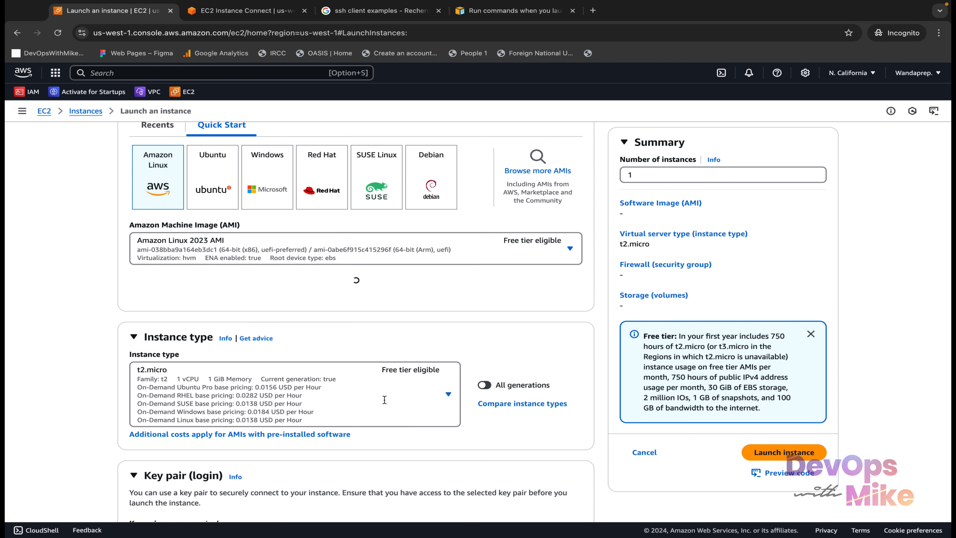
{"action": "scroll", "coordinate": [166, 211], "scroll_direction": "up", "scroll_amount": 3}
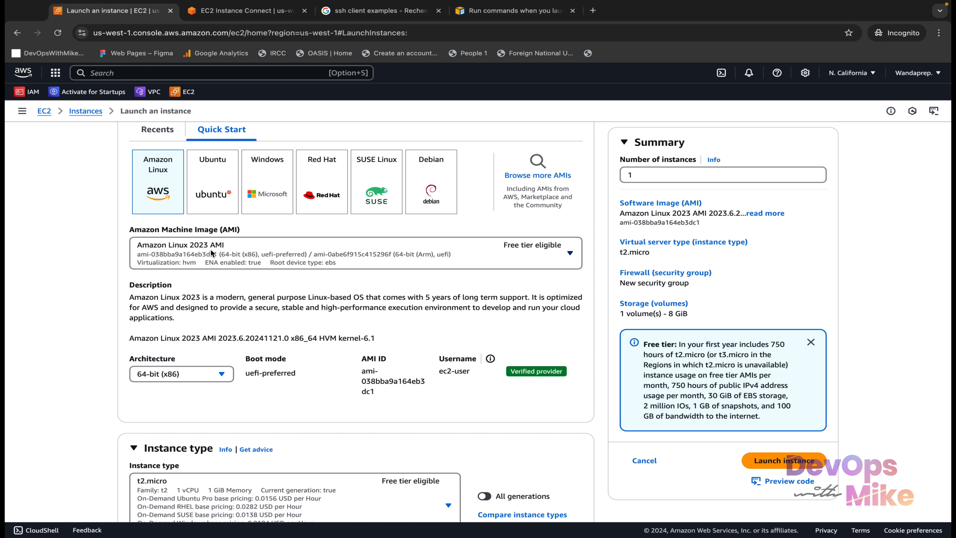
{"action": "scroll", "coordinate": [163, 327], "scroll_direction": "down", "scroll_amount": 3}
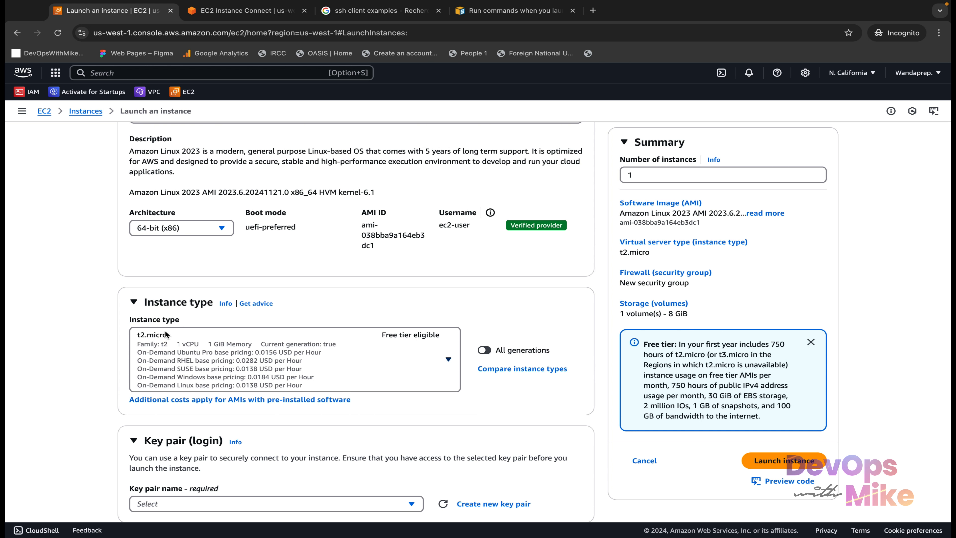
{"action": "scroll", "coordinate": [158, 335], "scroll_direction": "down", "scroll_amount": 2}
{"action": "left_click", "coordinate": [230, 414]}
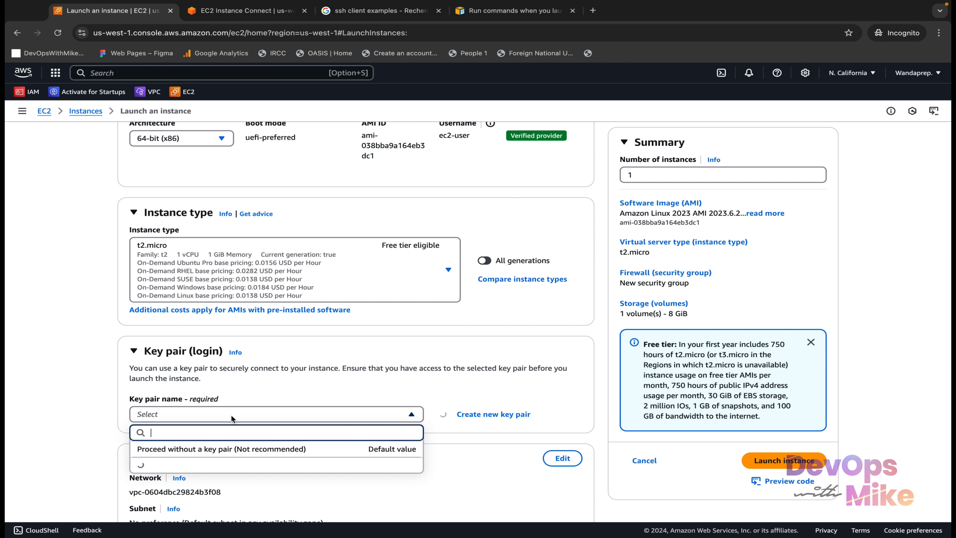
{"action": "left_click", "coordinate": [233, 466]}
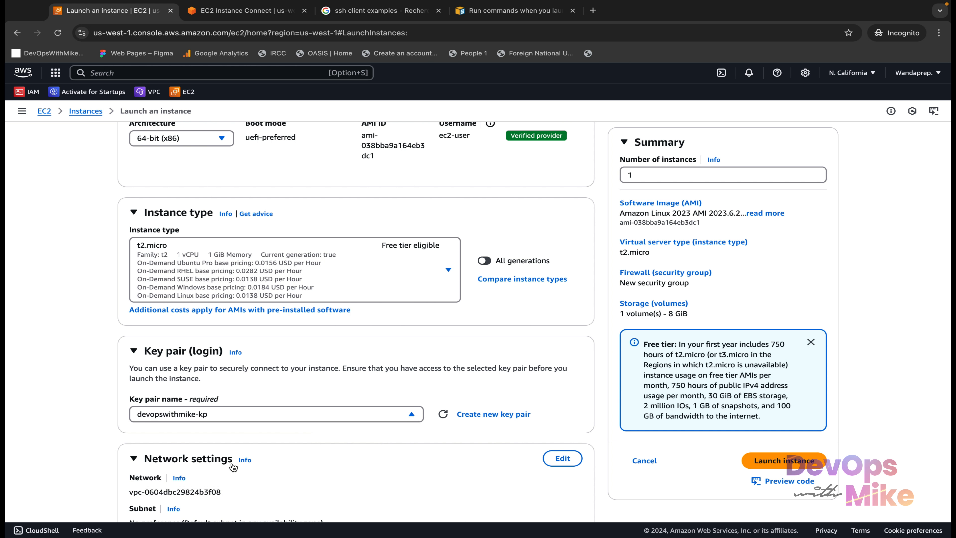
- Edit the network settings to use devopswithmike-prod-vpc and enable auto-assignment of a public IP
{"action": "scroll", "coordinate": [233, 467], "scroll_direction": "down", "scroll_amount": 4}
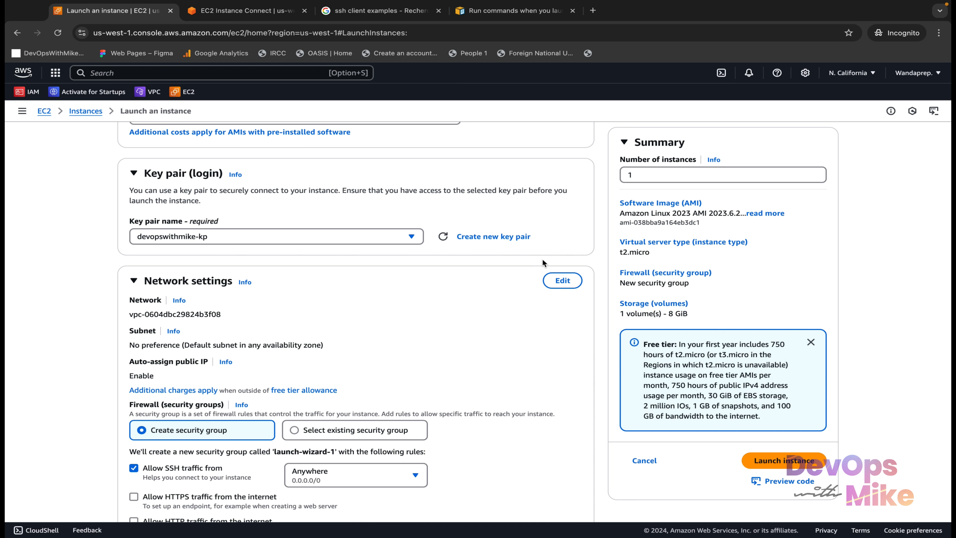
{"action": "left_click", "coordinate": [563, 281]}
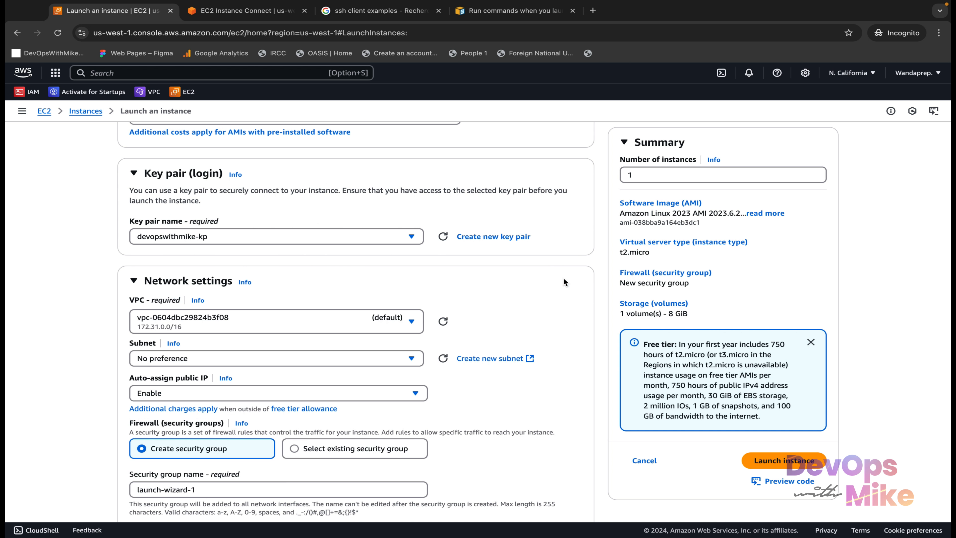
{"action": "left_click", "coordinate": [301, 316]}
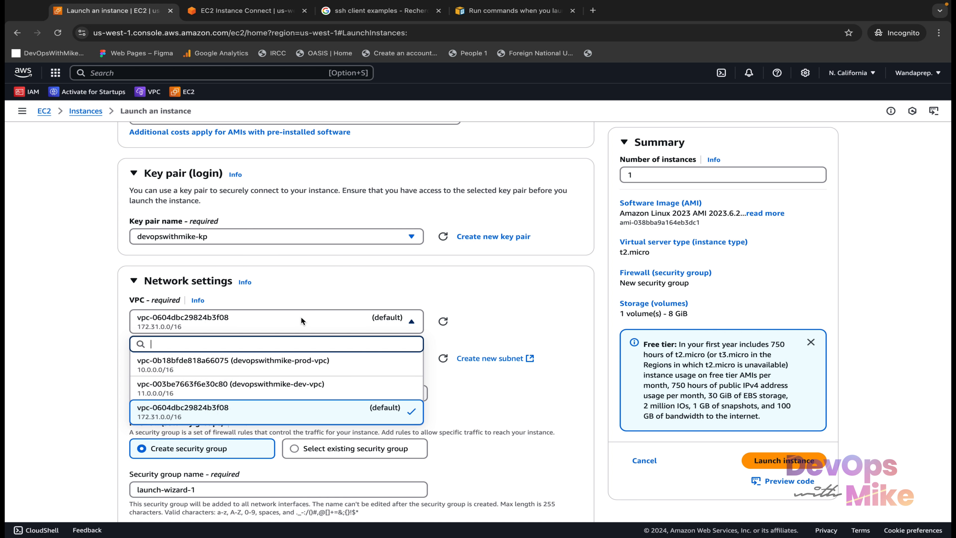
{"action": "left_click", "coordinate": [298, 372]}
{"action": "scroll", "coordinate": [377, 320], "scroll_direction": "down", "scroll_amount": 1}
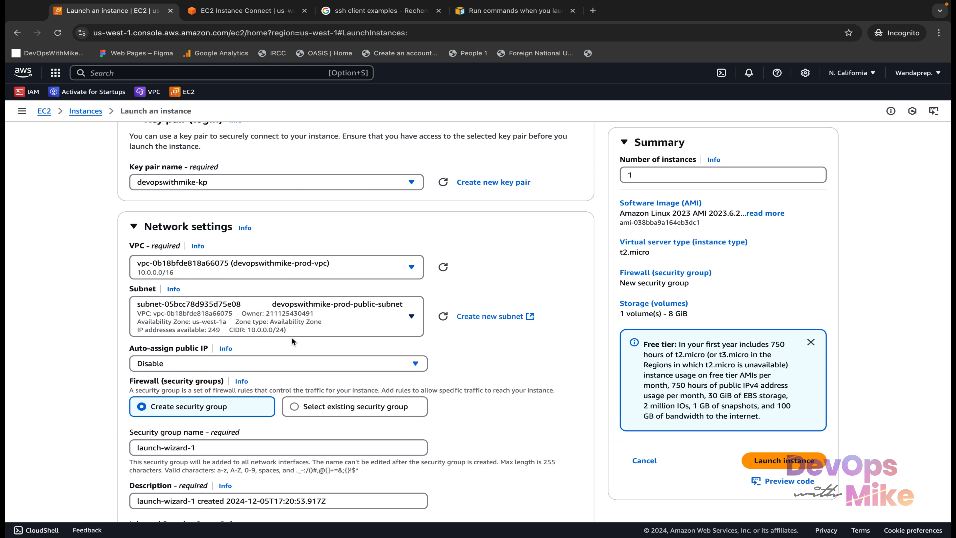
{"action": "left_click", "coordinate": [240, 364]}
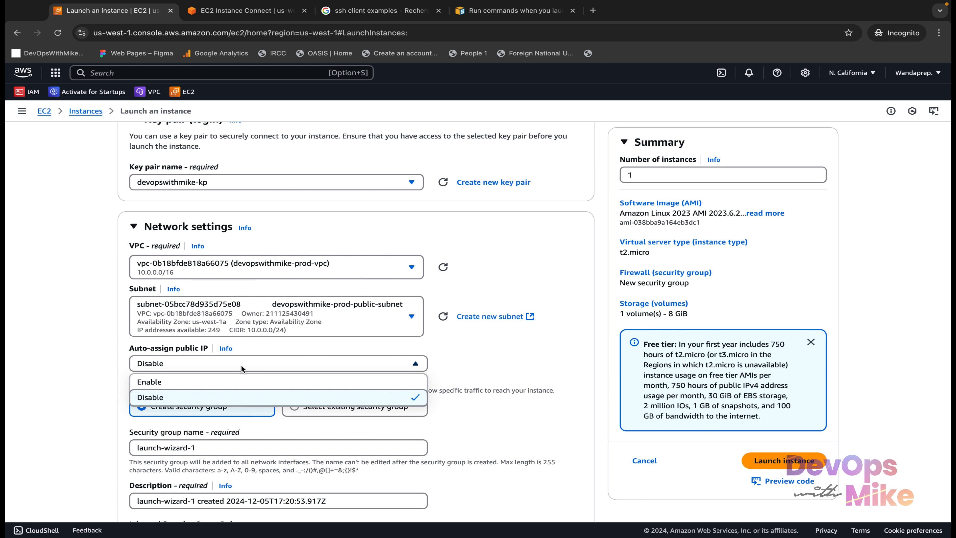
{"action": "left_click", "coordinate": [222, 379]}
- Assign the existing security group devopswithmike-instance-sg to the instance instead of creating one
{"action": "scroll", "coordinate": [222, 379], "scroll_direction": "down", "scroll_amount": 2}
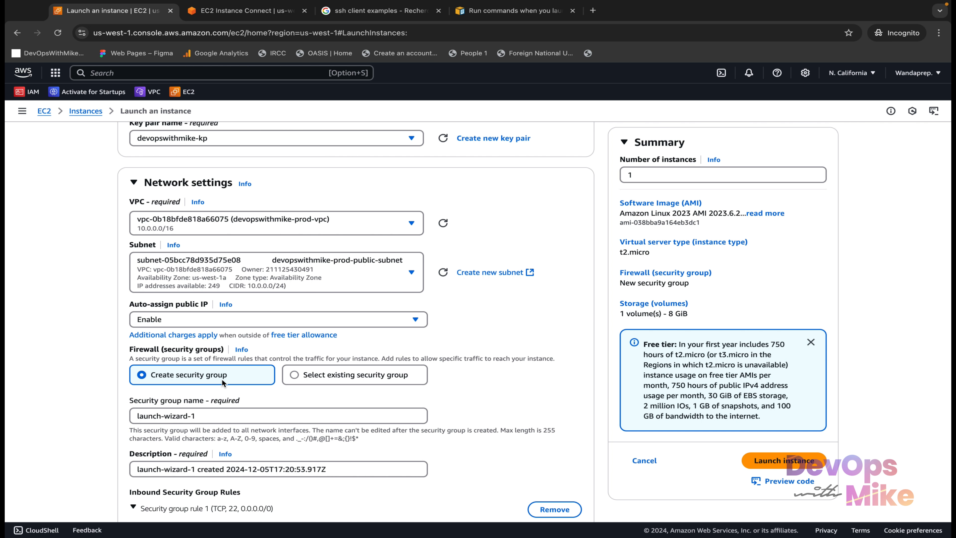
{"action": "left_click", "coordinate": [296, 376]}
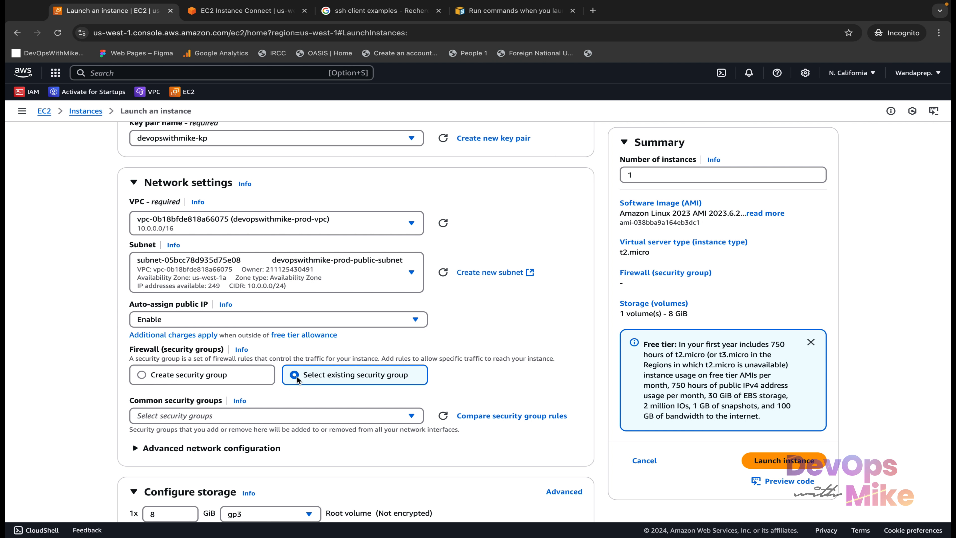
{"action": "left_click", "coordinate": [249, 412]}
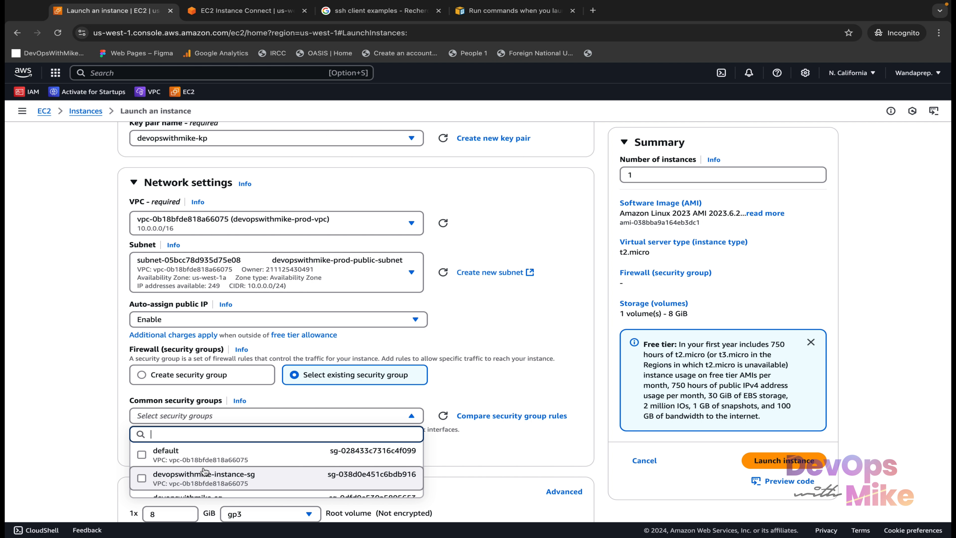
{"action": "left_click", "coordinate": [246, 479]}
{"action": "scroll", "coordinate": [247, 481], "scroll_direction": "down", "scroll_amount": 1}
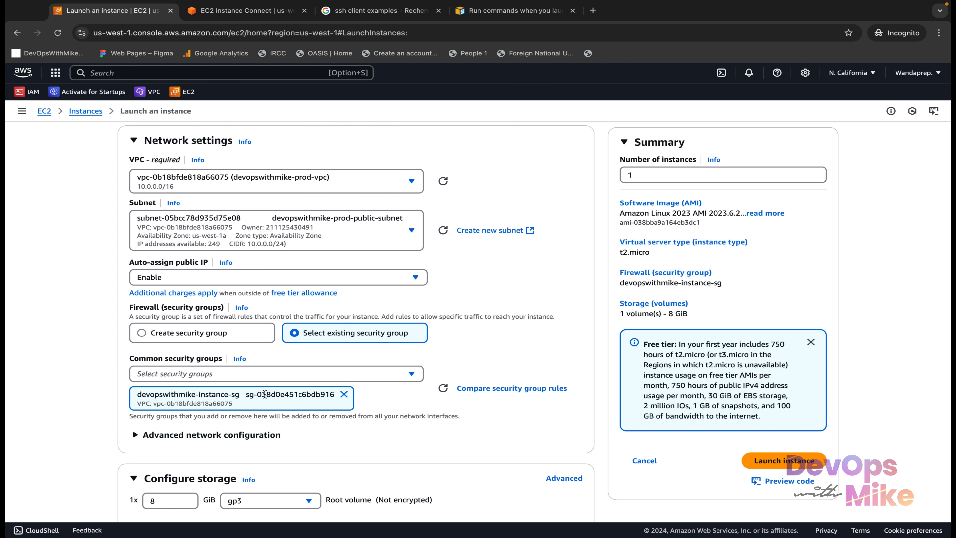
- Paste the copied example shell script into the user data under Advanced details and compare it with the documentation's version
{"action": "scroll", "coordinate": [255, 401], "scroll_direction": "down", "scroll_amount": 5}
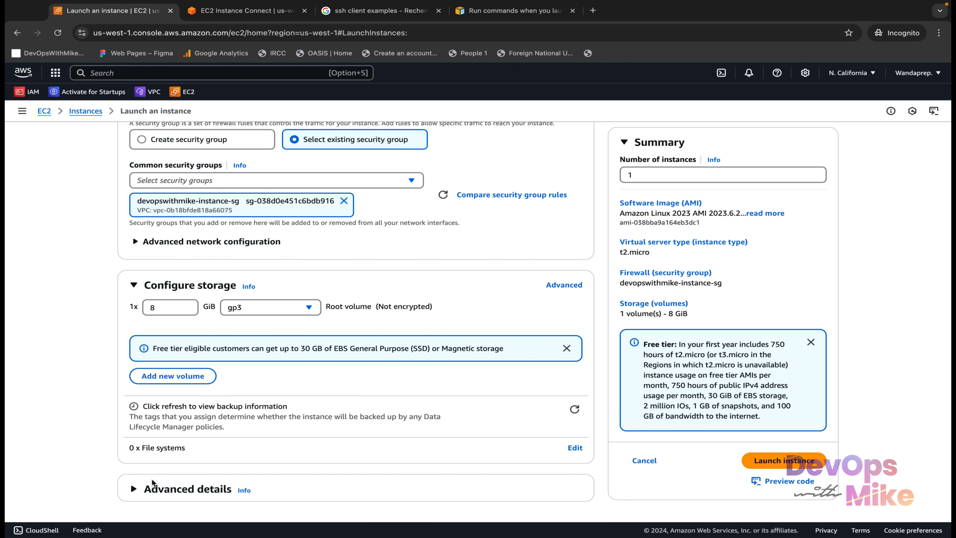
{"action": "left_click", "coordinate": [134, 489]}
{"action": "scroll", "coordinate": [135, 491], "scroll_direction": "down", "scroll_amount": 4}
{"action": "scroll", "coordinate": [134, 491], "scroll_direction": "down", "scroll_amount": 17}
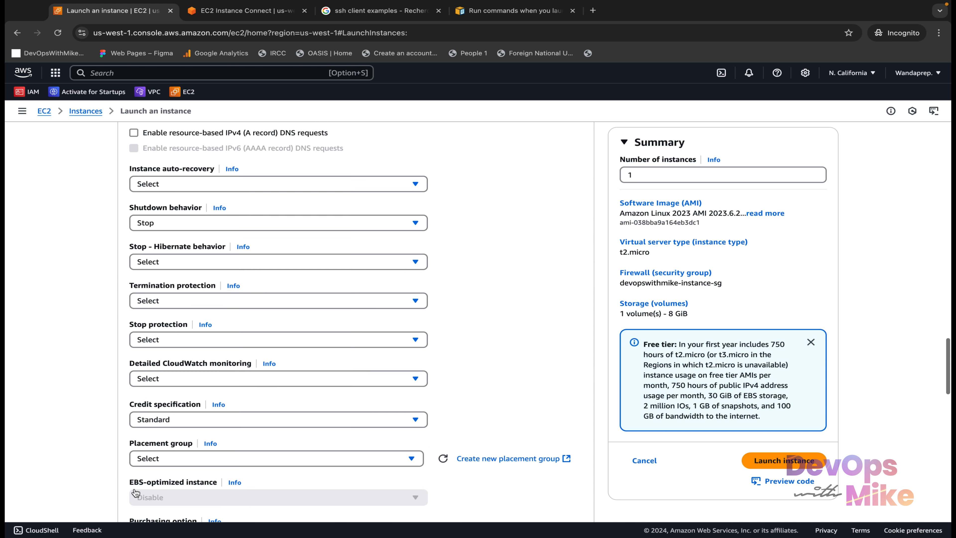
{"action": "scroll", "coordinate": [134, 489], "scroll_direction": "down", "scroll_amount": 12}
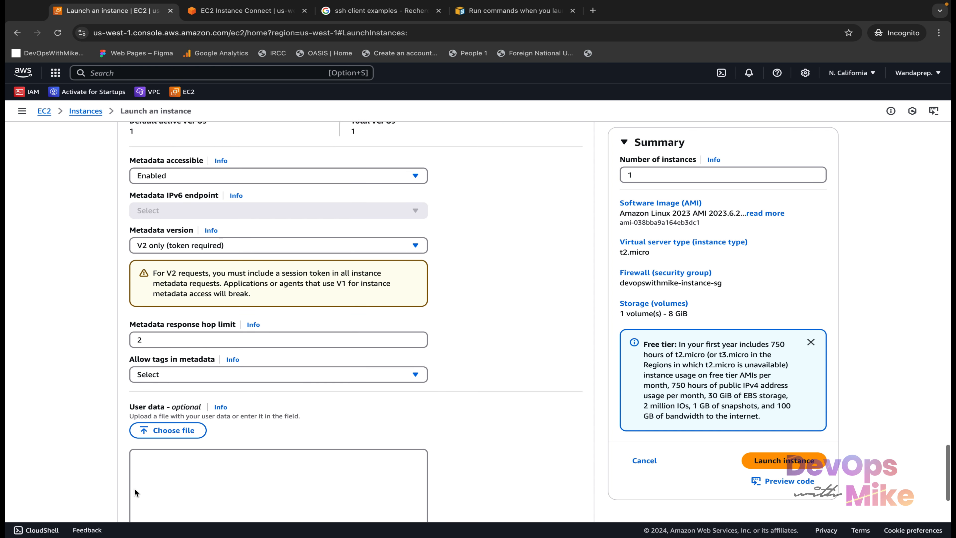
{"action": "left_click", "coordinate": [187, 393]}
{"action": "right_click", "coordinate": [187, 393]}
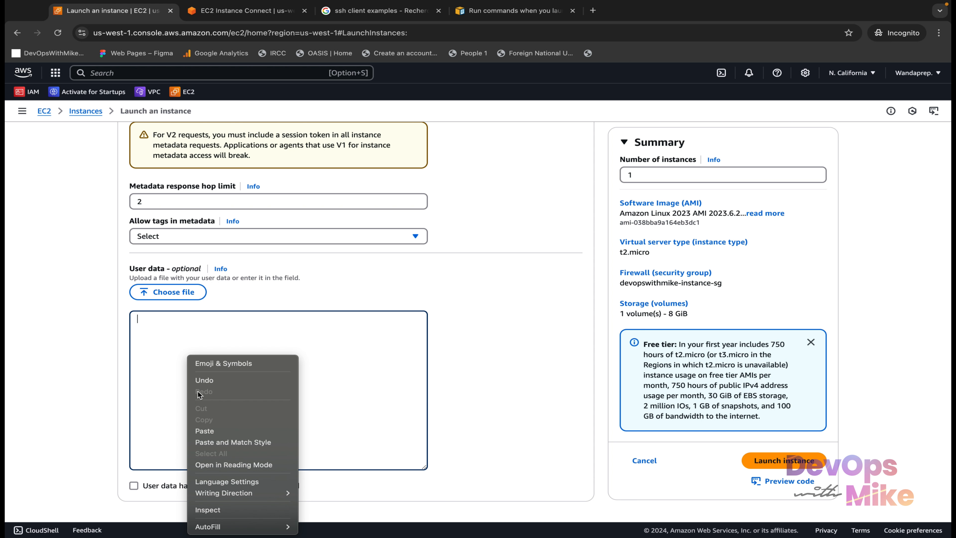
{"action": "left_click", "coordinate": [226, 429]}
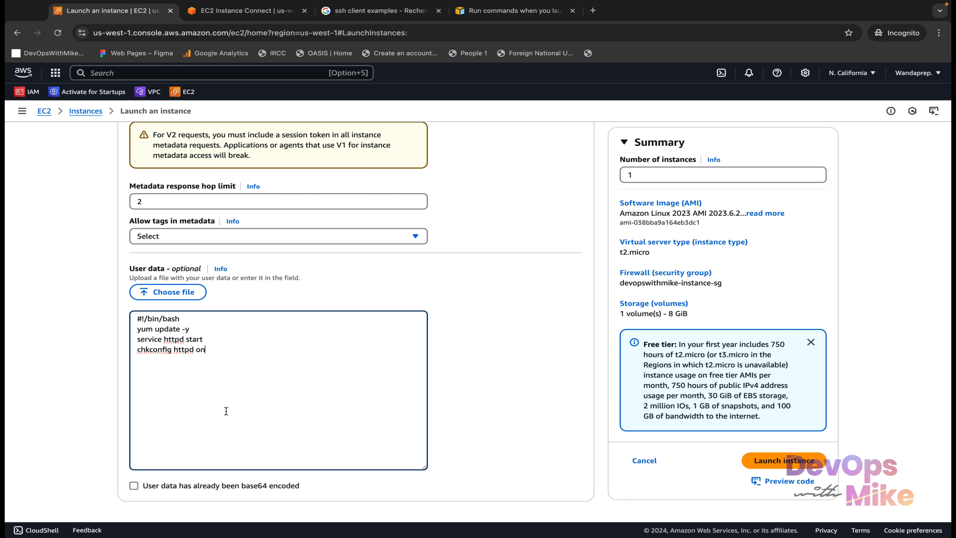
{"action": "left_click_drag", "start_coordinate": [294, 315], "coordinate": [194, 282]}
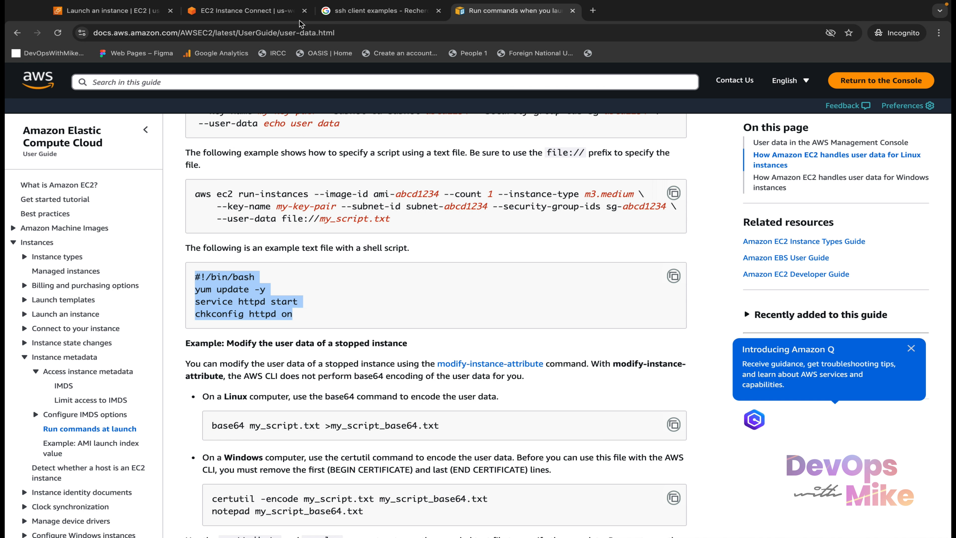
{"action": "left_click", "coordinate": [113, 11]}
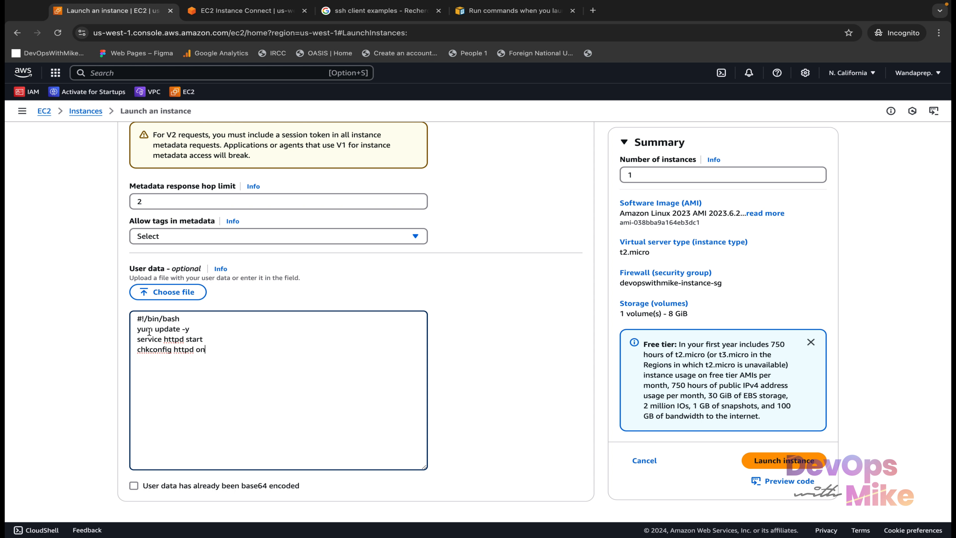
- Prefix the yum update, service httpd start and chkconfig httpd on commands in the user data script with sudo
{"action": "left_click", "coordinate": [137, 330]}
{"action": "type", "text": "sudo"}
{"action": "left_click", "coordinate": [136, 339]}
{"action": "type", "text": "sudo"}
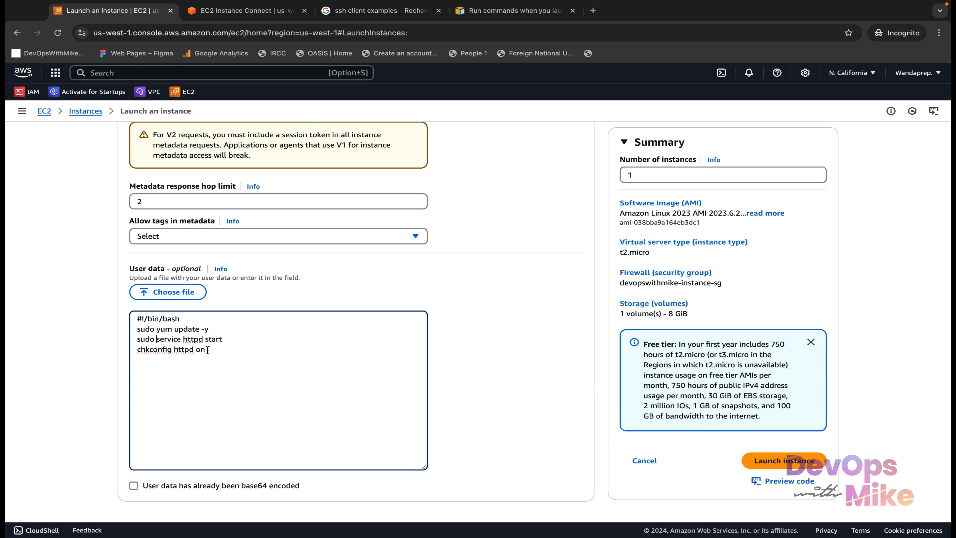
{"action": "left_click", "coordinate": [137, 350]}
{"action": "type", "text": "sudo"}
- Add the command sudo yum install git -y below the httpd commands in the user data script, separated by a blank line
{"action": "left_click", "coordinate": [231, 351]}
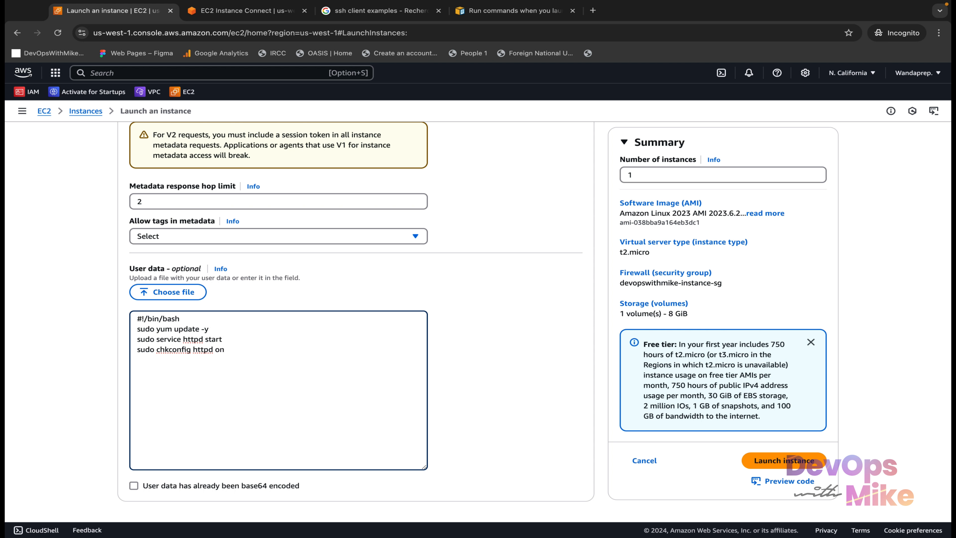
{"action": "type", "text": "sudo yum install git -y"}
{"action": "left_click_drag", "start_coordinate": [232, 349], "coordinate": [126, 317]}
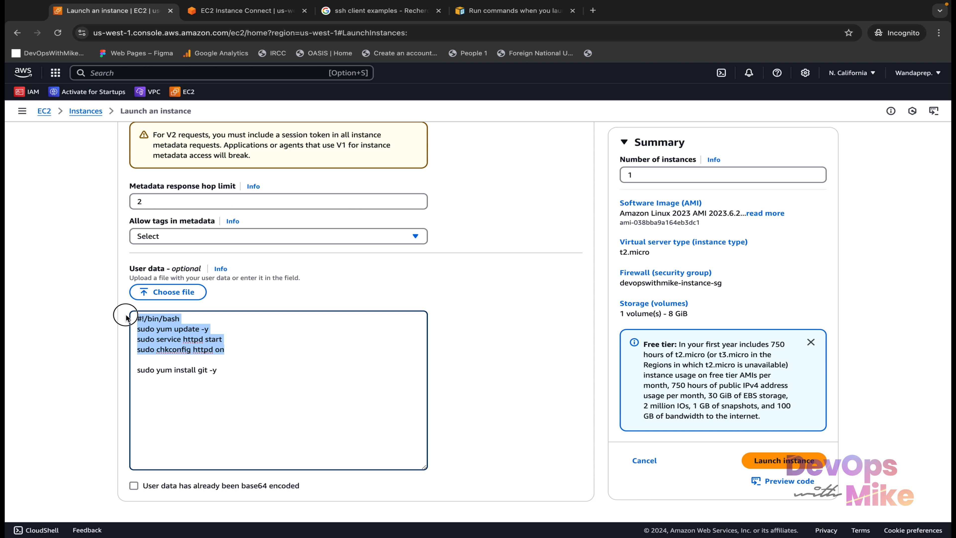
{"action": "left_click", "coordinate": [238, 365]}
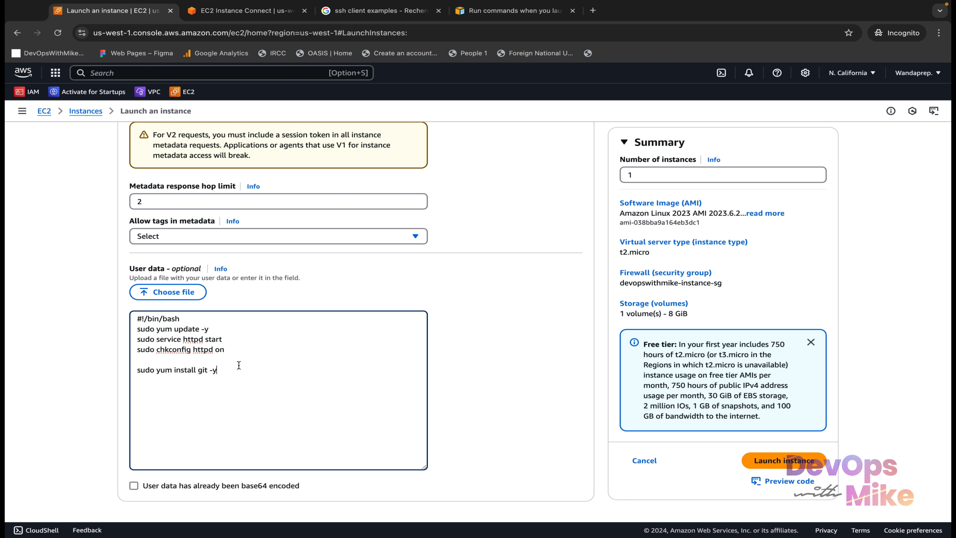
{"action": "left_click_drag", "start_coordinate": [222, 370], "coordinate": [125, 368]}
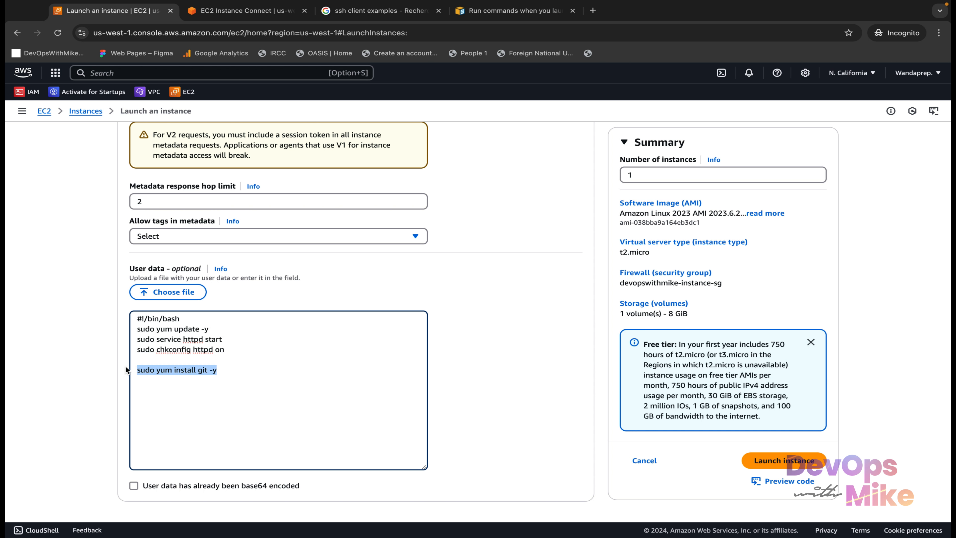
{"action": "left_click", "coordinate": [203, 353]}
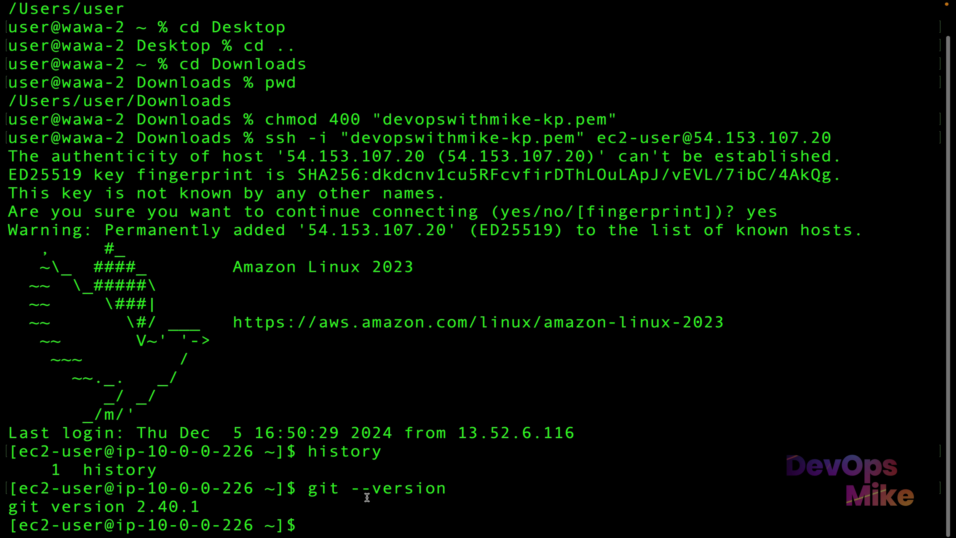
- Examine the git --version check in the terminal's SSH session, and review the complete user data script in the launch form
{"action": "left_click_drag", "start_coordinate": [434, 491], "coordinate": [309, 489]}
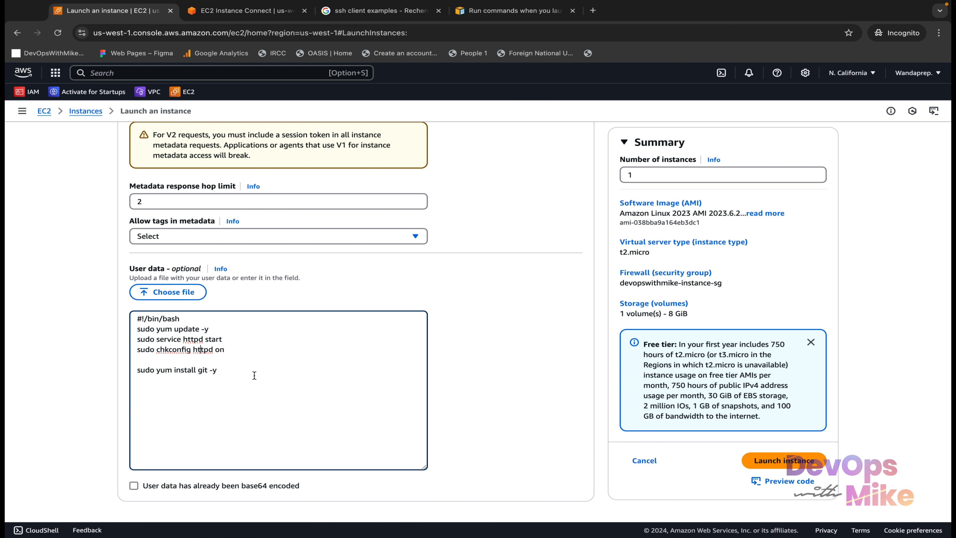
{"action": "left_click_drag", "start_coordinate": [254, 374], "coordinate": [130, 319]}
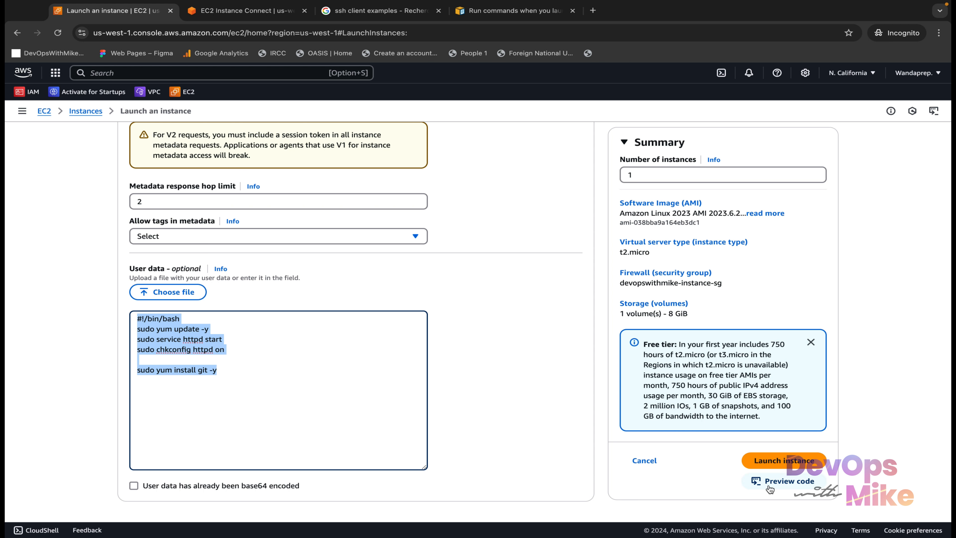
{"action": "scroll", "coordinate": [400, 434], "scroll_direction": "up", "scroll_amount": 20}
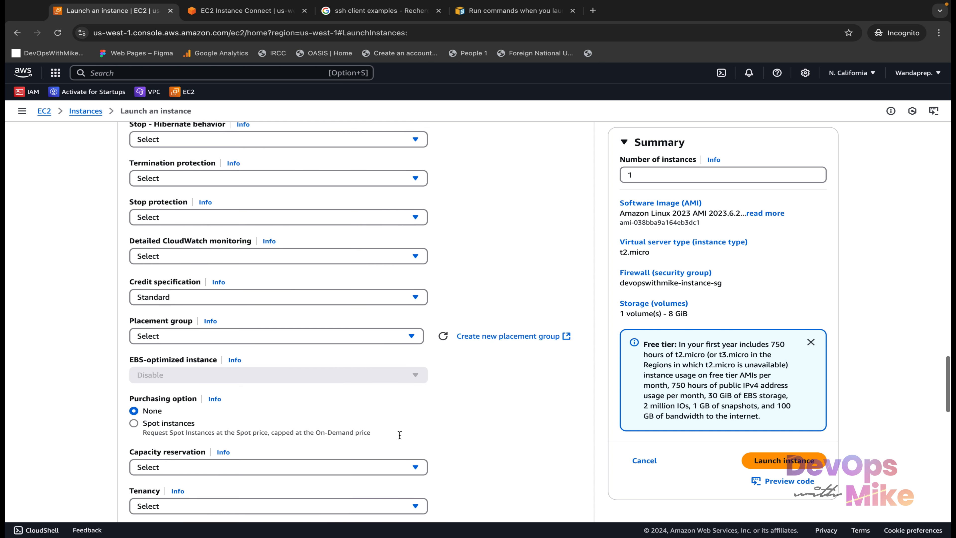
- Review the launch form from the instance name, key pair and network settings through storage to the user data script
{"action": "left_click_drag", "start_coordinate": [252, 219], "coordinate": [135, 222]}
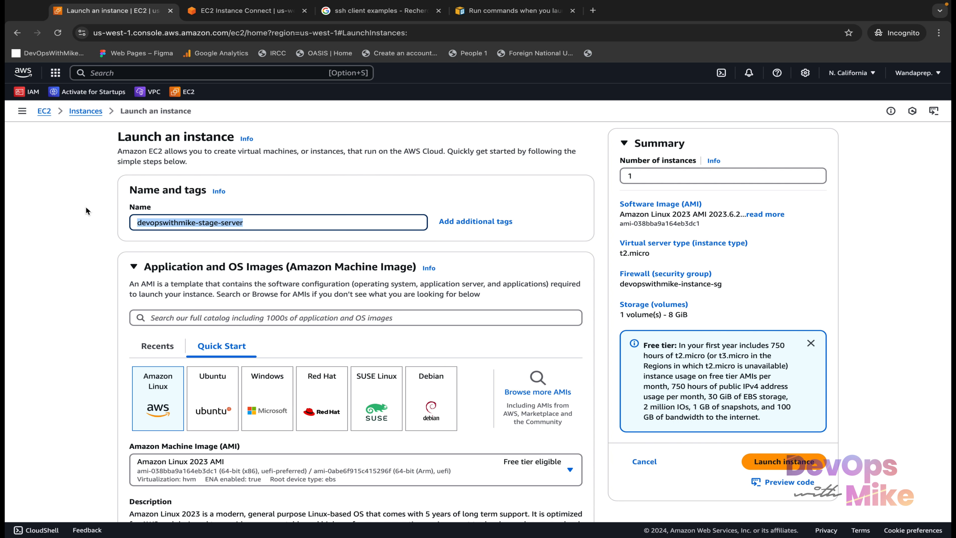
{"action": "scroll", "coordinate": [191, 309], "scroll_direction": "down", "scroll_amount": 4}
{"action": "scroll", "coordinate": [191, 424], "scroll_direction": "down", "scroll_amount": 10}
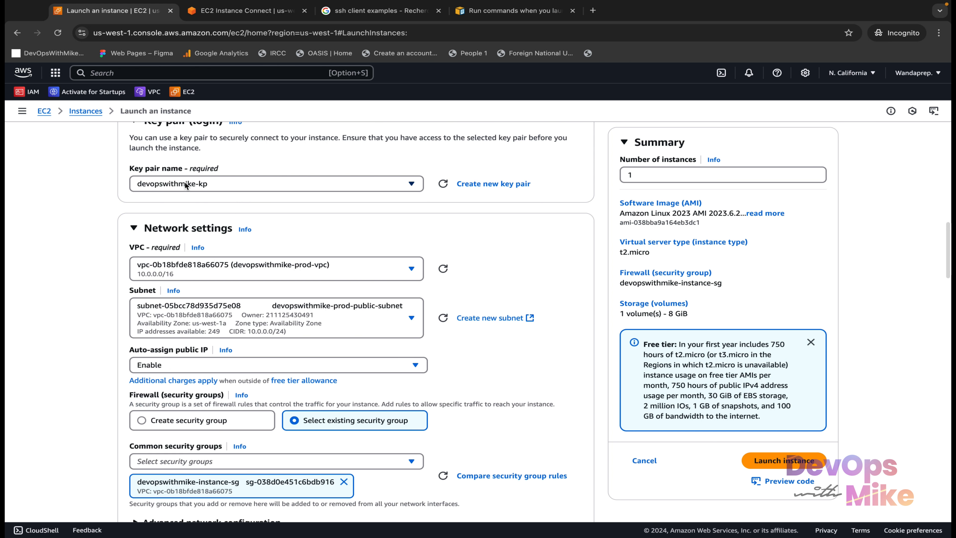
{"action": "scroll", "coordinate": [236, 326], "scroll_direction": "down", "scroll_amount": 3}
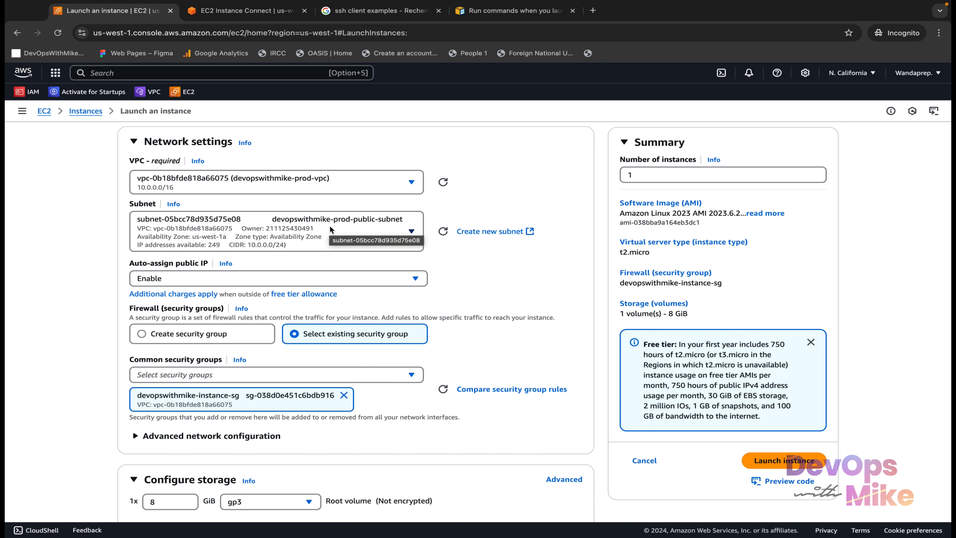
{"action": "scroll", "coordinate": [331, 228], "scroll_direction": "down", "scroll_amount": 2}
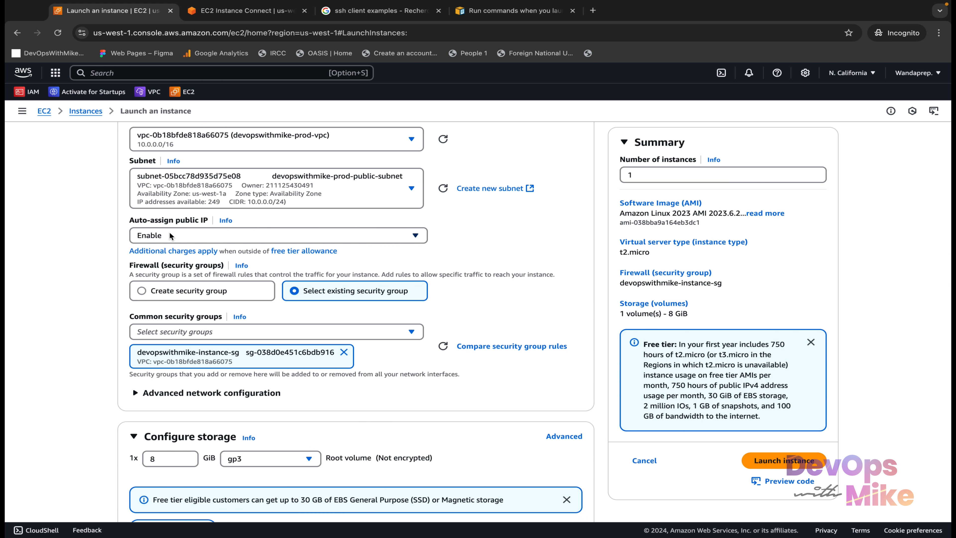
{"action": "scroll", "coordinate": [169, 231], "scroll_direction": "down", "scroll_amount": 15}
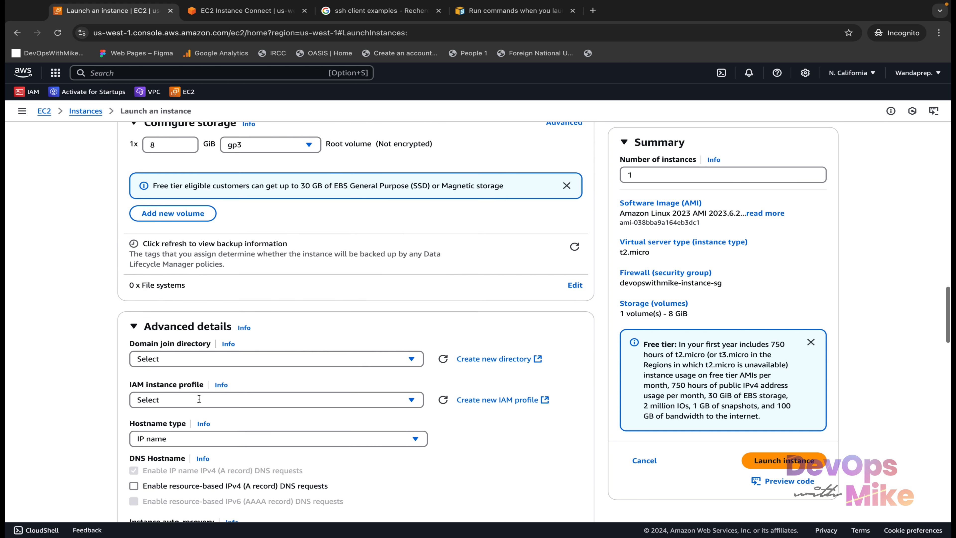
{"action": "scroll", "coordinate": [198, 399], "scroll_direction": "down", "scroll_amount": 20}
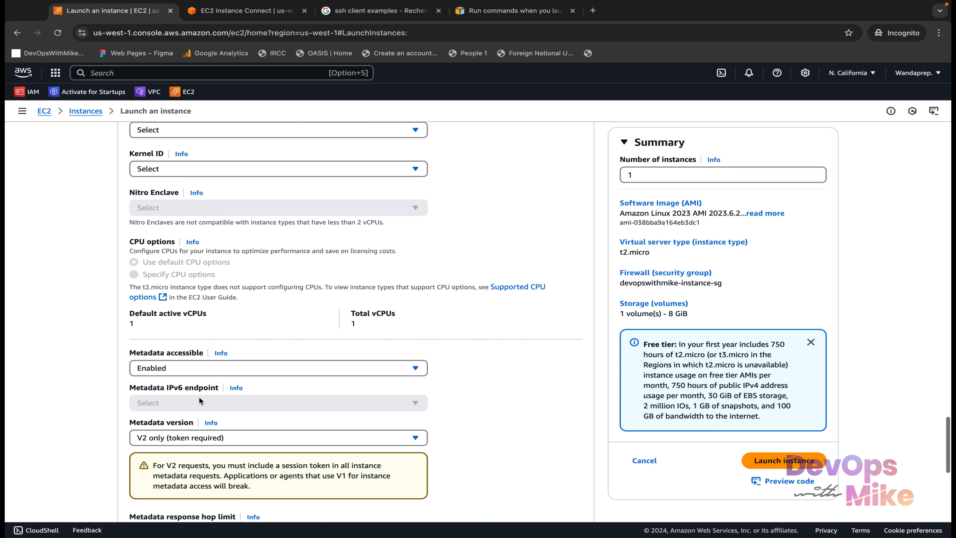
{"action": "left_click", "coordinate": [207, 371]}
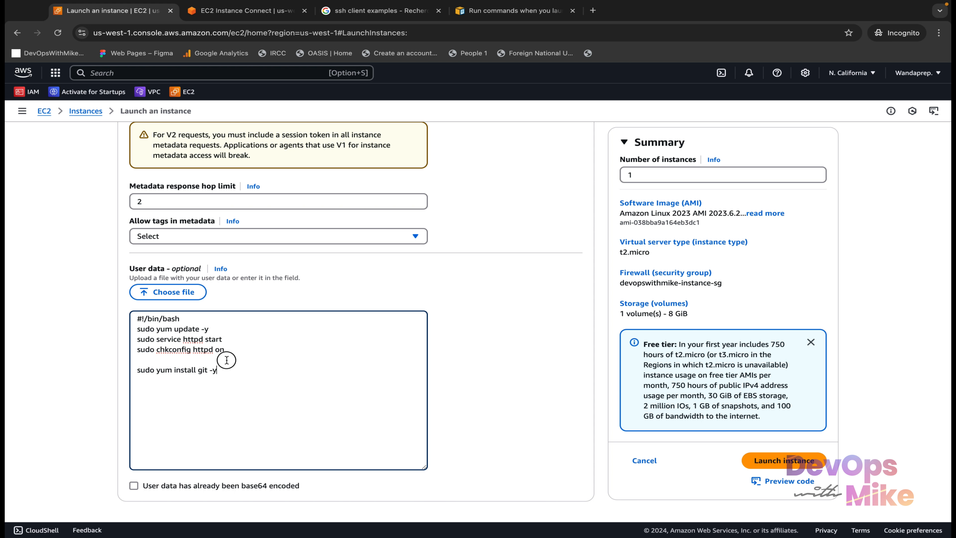
{"action": "left_click_drag", "start_coordinate": [226, 367], "coordinate": [131, 312]}
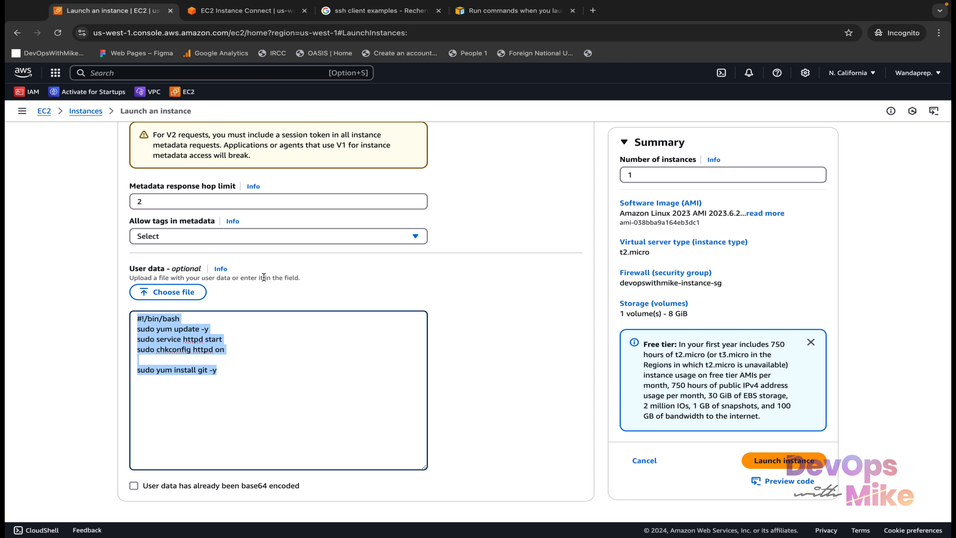
{"action": "scroll", "coordinate": [263, 277], "scroll_direction": "up", "scroll_amount": 5}
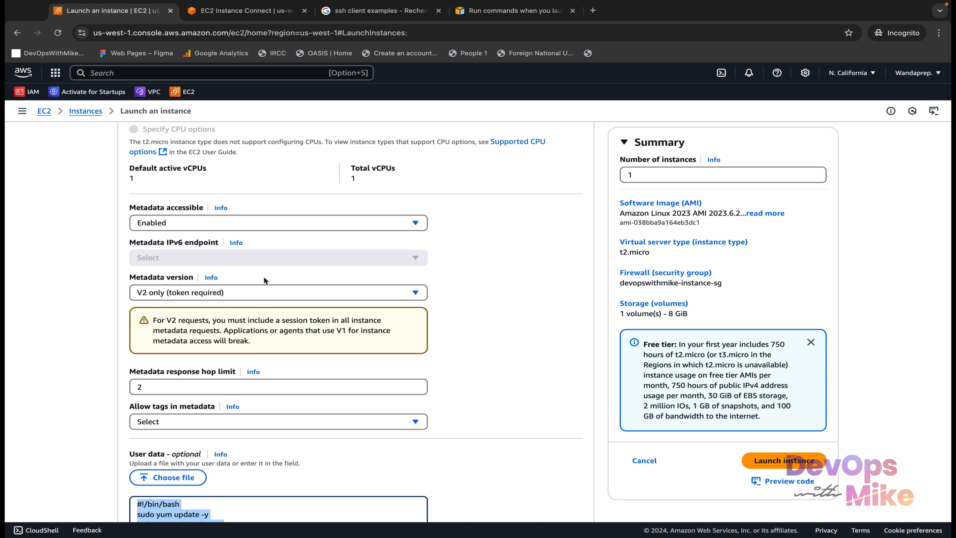
{"action": "scroll", "coordinate": [264, 277], "scroll_direction": "down", "scroll_amount": 5}
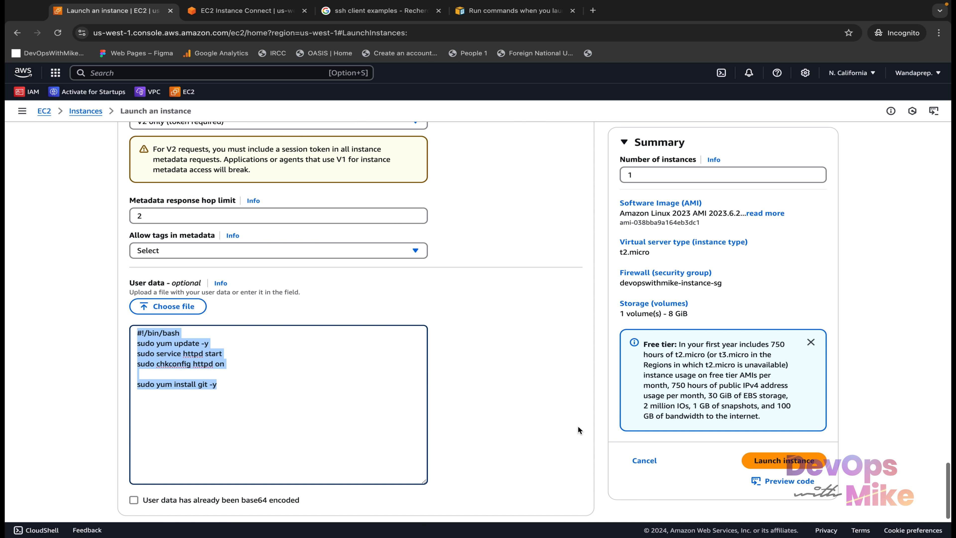
- Launch the instance, open it in the instances list from its ID, and select devopswithmike-stage-server to view its details
{"action": "left_click", "coordinate": [797, 462]}
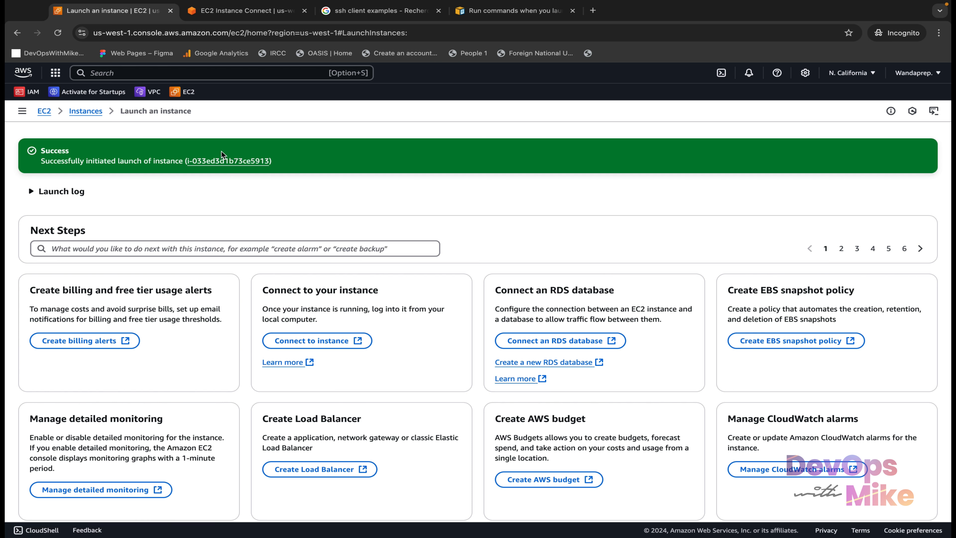
{"action": "left_click", "coordinate": [224, 162]}
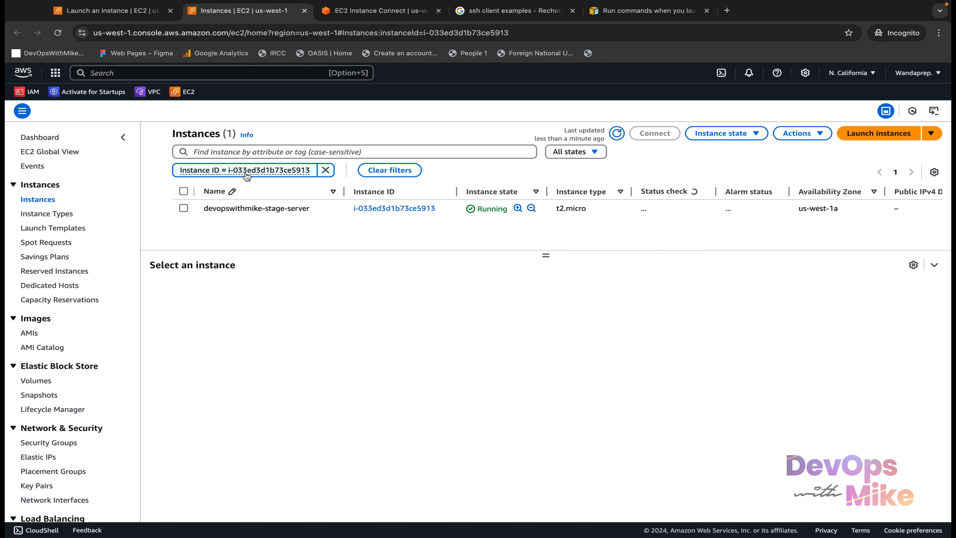
{"action": "left_click", "coordinate": [184, 209]}
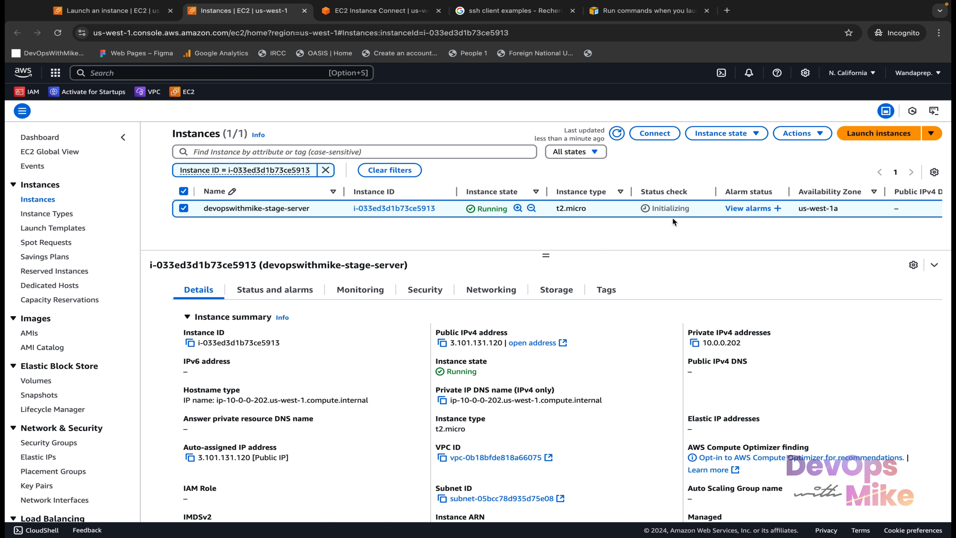
- Clear the instance ID filter and examine the prod, dev and stage servers together in the instances list
{"action": "left_click", "coordinate": [325, 171]}
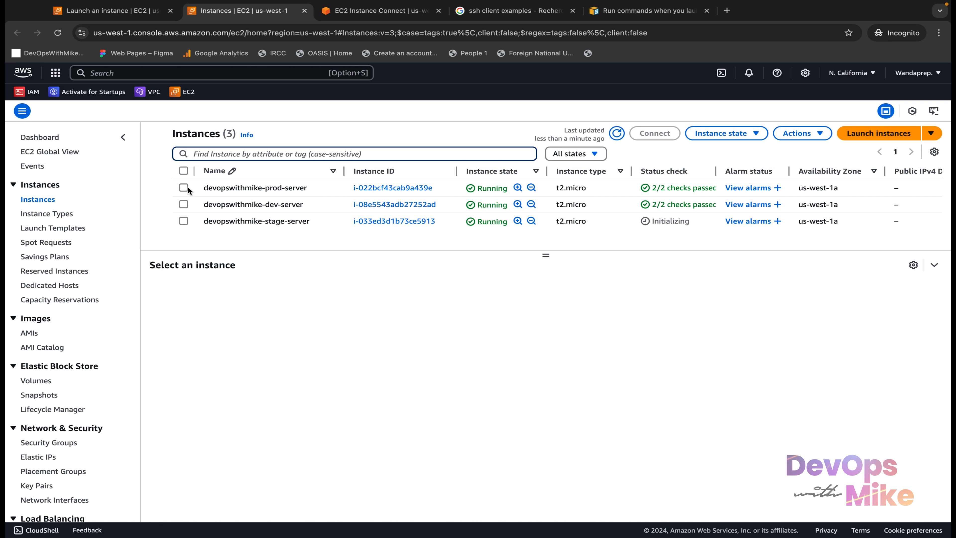
{"action": "left_click", "coordinate": [183, 187]}
{"action": "left_click", "coordinate": [184, 204]}
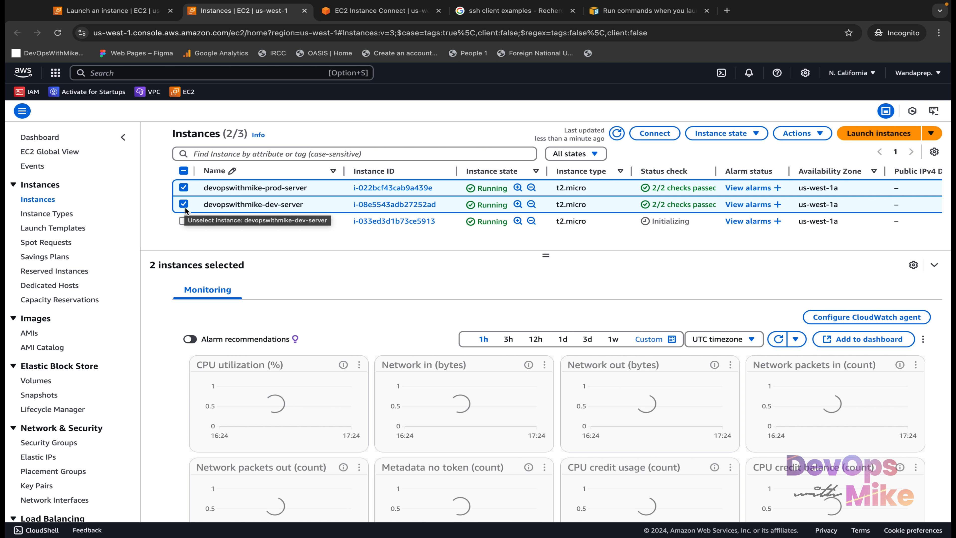
{"action": "left_click", "coordinate": [184, 221]}
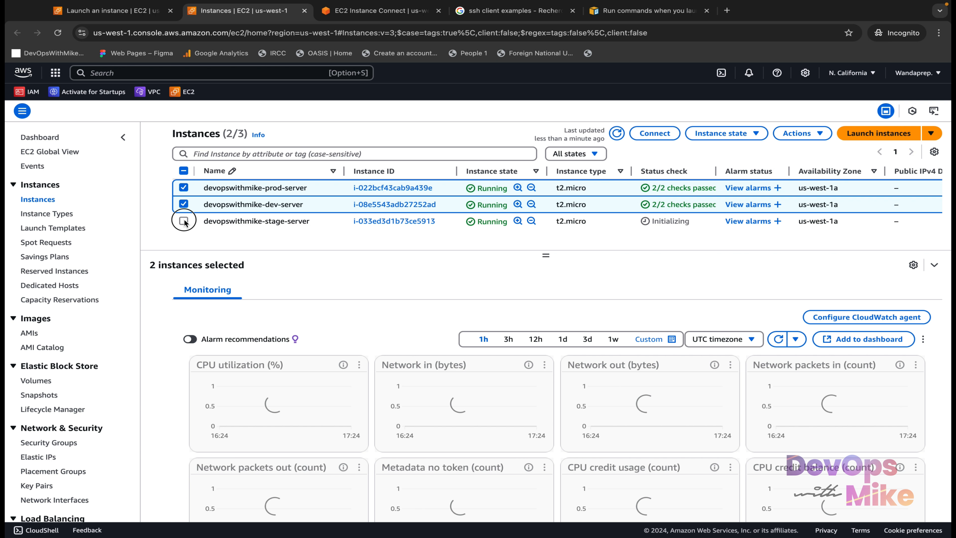
{"action": "left_click", "coordinate": [183, 171]}
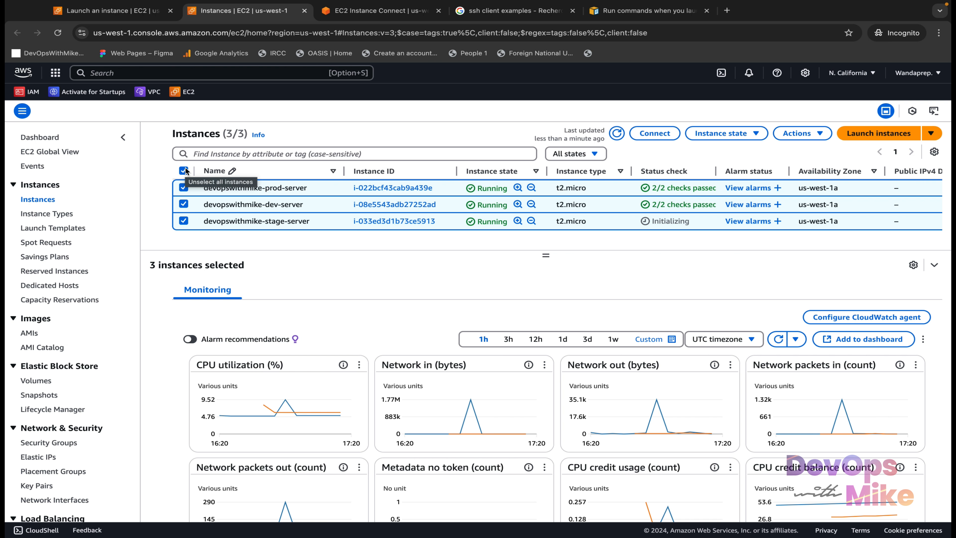
- Open the SSH client connection details for devopswithmike-stage-server and copy the example ssh command
{"action": "left_click", "coordinate": [184, 221]}
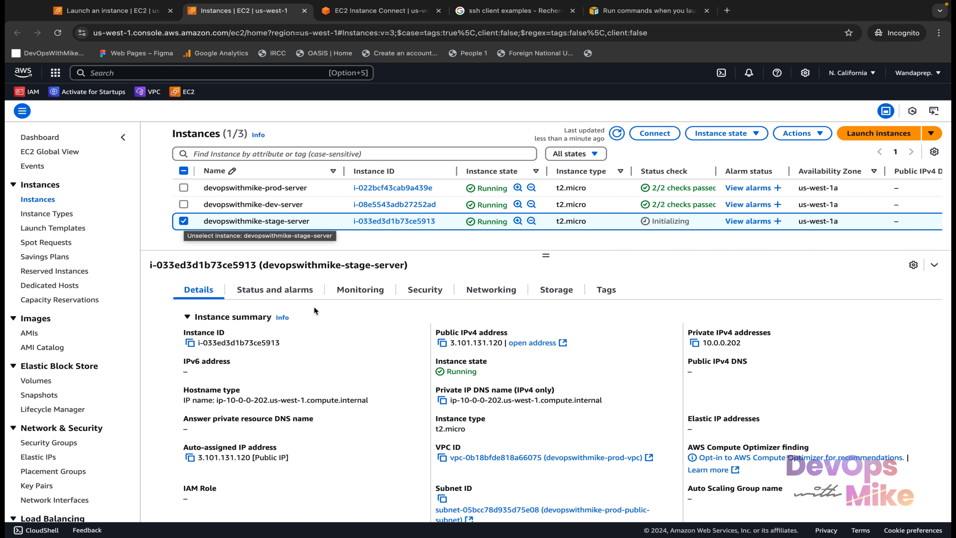
{"action": "left_click", "coordinate": [655, 134]}
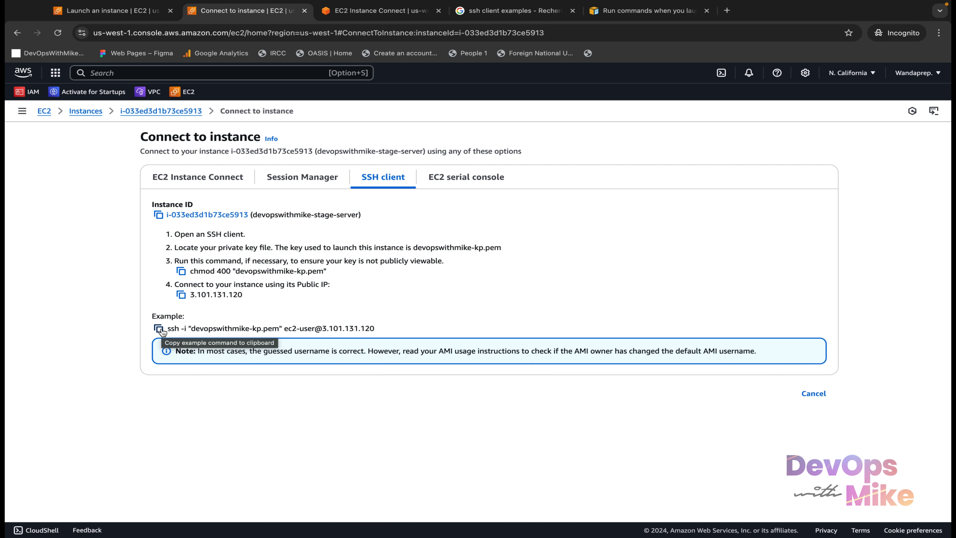
{"action": "left_click", "coordinate": [159, 329]}
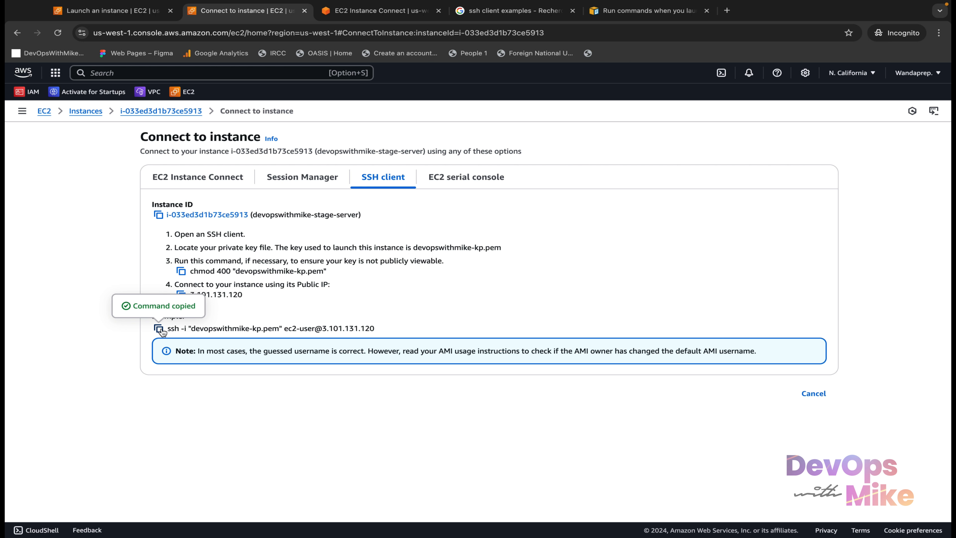
- Switch to Terminal and open a new tab with the Homebrew profile
{"action": "key", "text": "ctrl+Left"}
{"action": "left_click", "coordinate": [408, 495]}
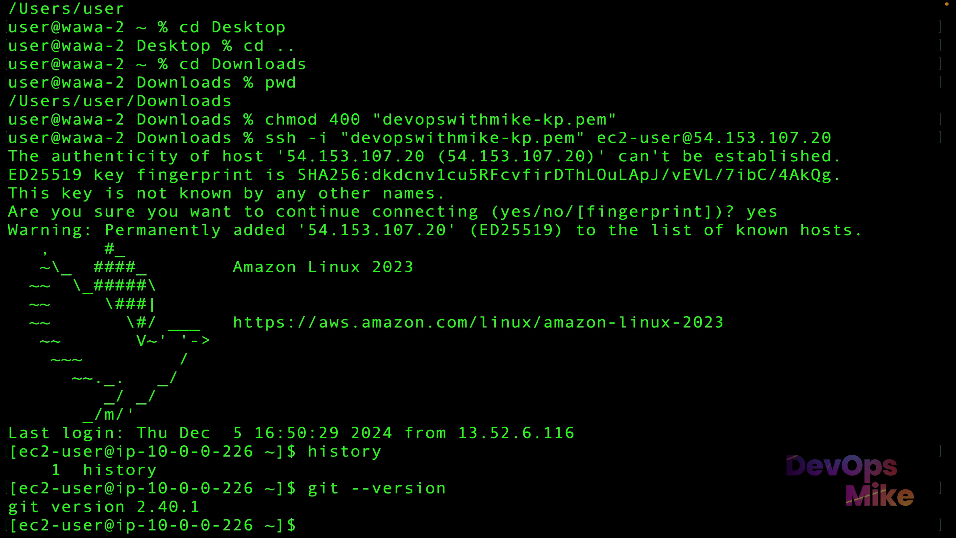
{"action": "mouse_move", "coordinate": [94, 2]}
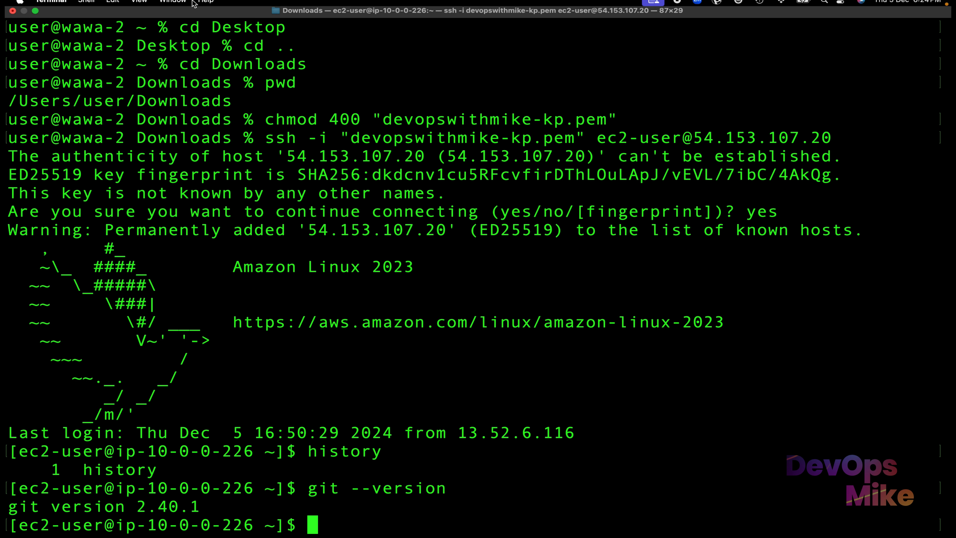
{"action": "left_click", "coordinate": [86, 5]}
{"action": "mouse_move", "coordinate": [113, 32]}
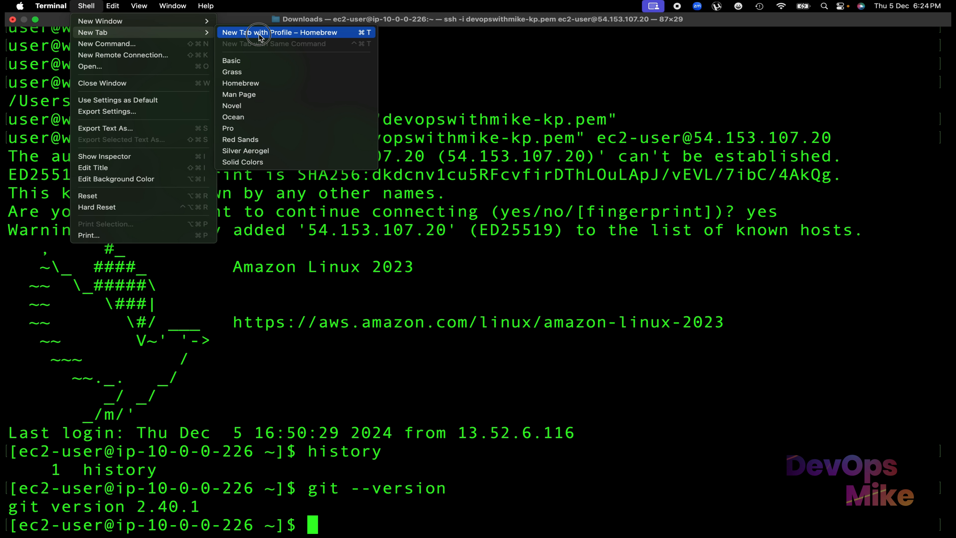
{"action": "left_click", "coordinate": [259, 32]}
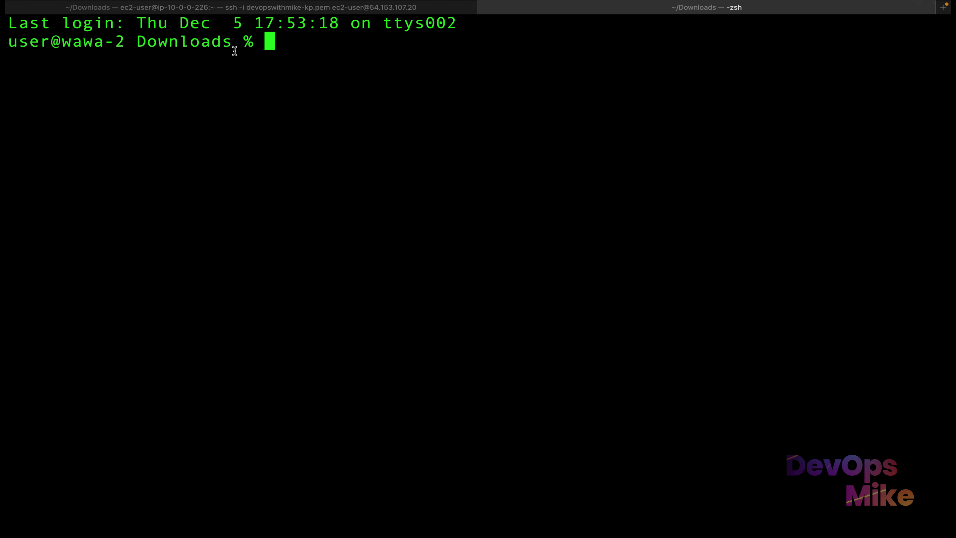
- Check the new terminal tab's working directory with pwd
{"action": "left_click_drag", "start_coordinate": [234, 44], "coordinate": [8, 40]}
{"action": "left_click", "coordinate": [253, 139]}
{"action": "type", "text": "pwd"}
{"action": "key", "text": "Return"}
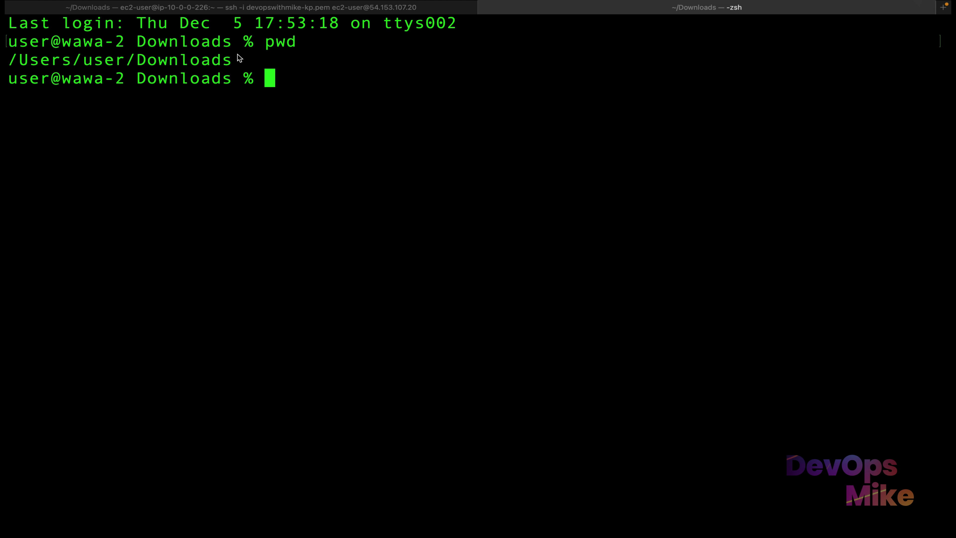
{"action": "left_click_drag", "start_coordinate": [238, 57], "coordinate": [14, 63]}
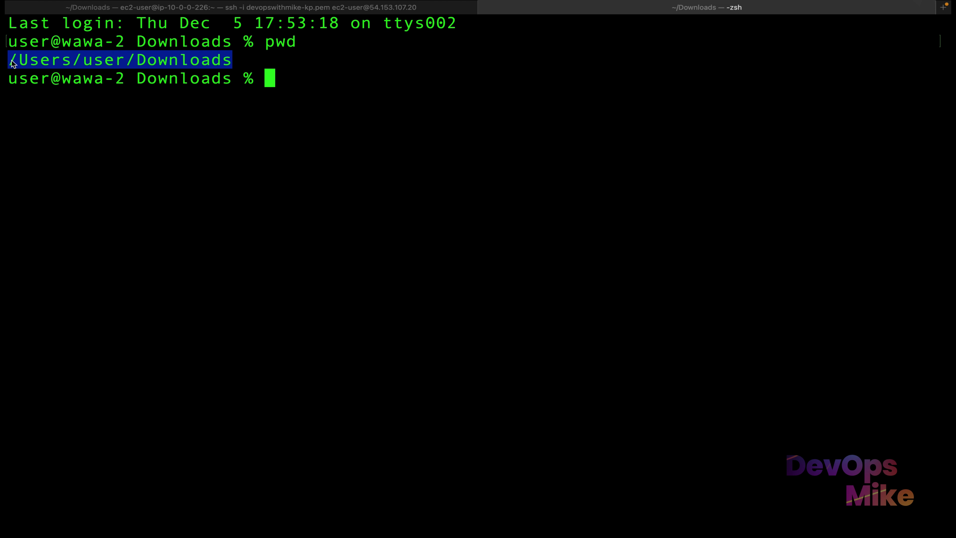
{"action": "left_click", "coordinate": [233, 120]}
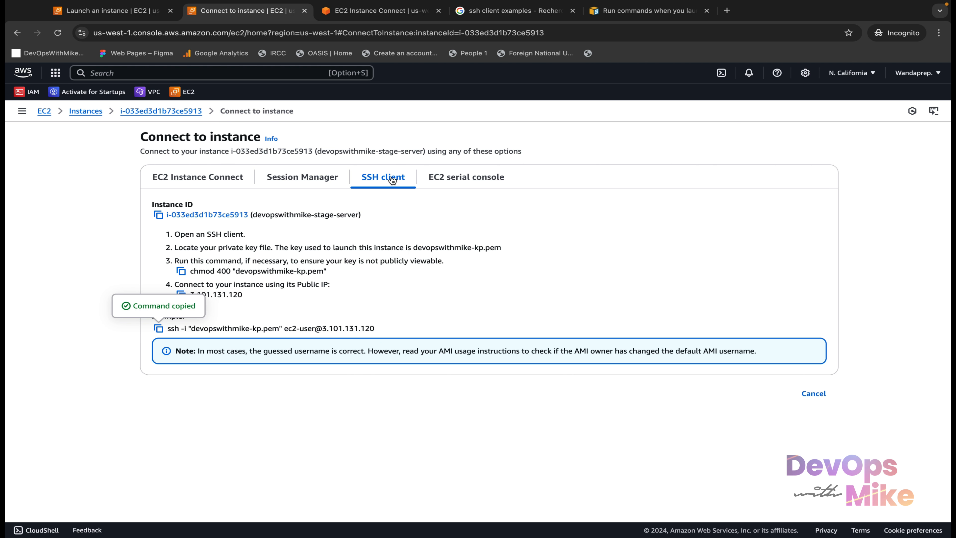
- Switch back to the browser and copy the stage server's example ssh command again
{"action": "left_click", "coordinate": [158, 331]}
{"action": "left_click_drag", "start_coordinate": [425, 150], "coordinate": [315, 151]}
{"action": "left_click", "coordinate": [160, 329]}
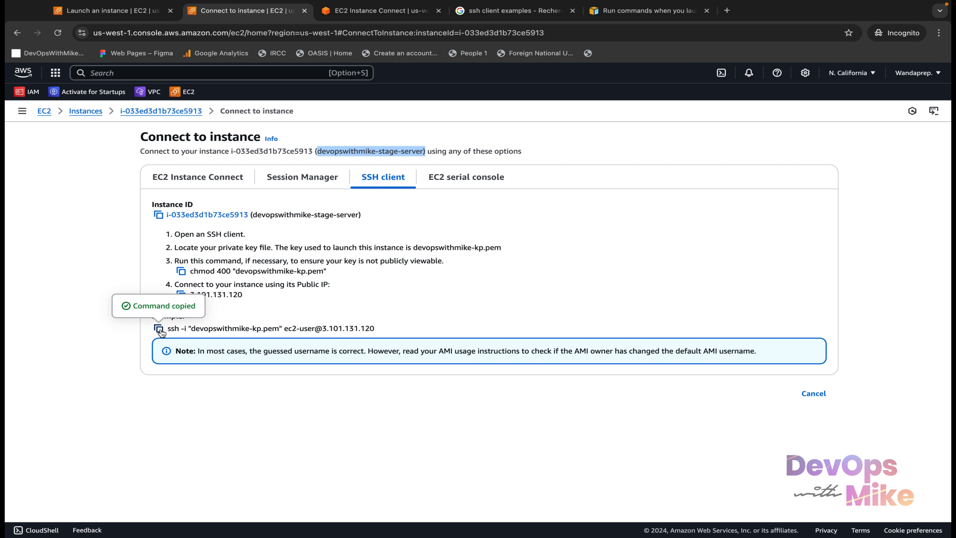
{"action": "key", "text": "ctrl+Left"}
{"action": "right_click", "coordinate": [391, 78]}
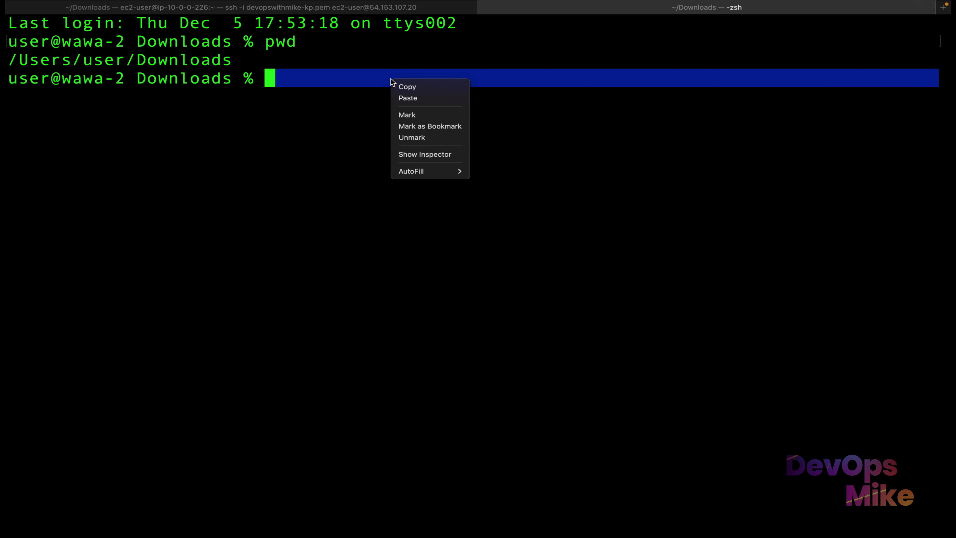
{"action": "left_click", "coordinate": [422, 98]}
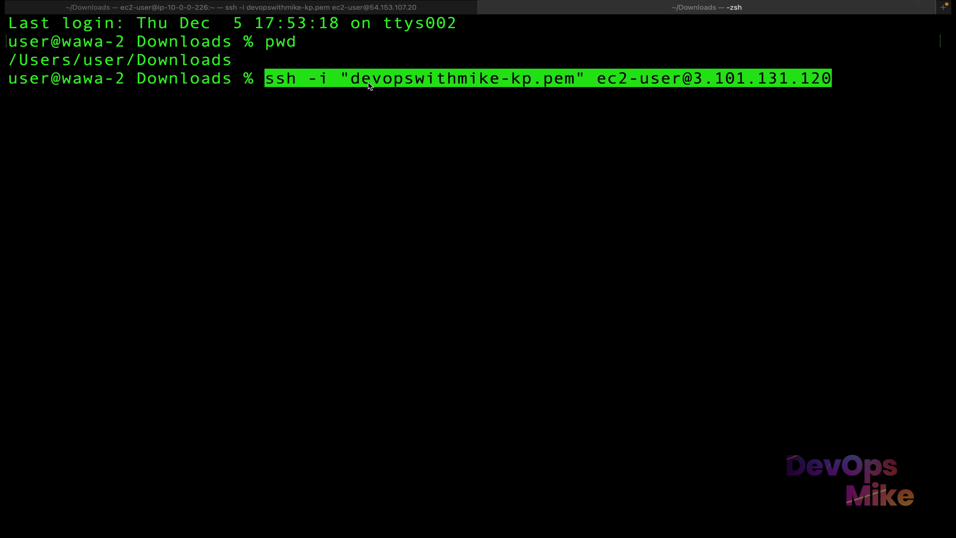
{"action": "key", "text": "Return"}
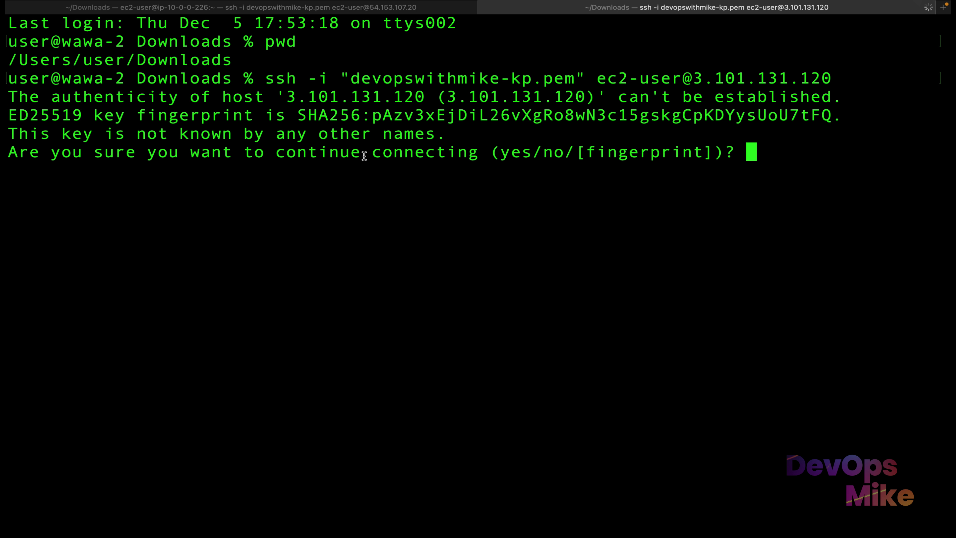
{"action": "type", "text": "yes"}
{"action": "key", "text": "Return"}
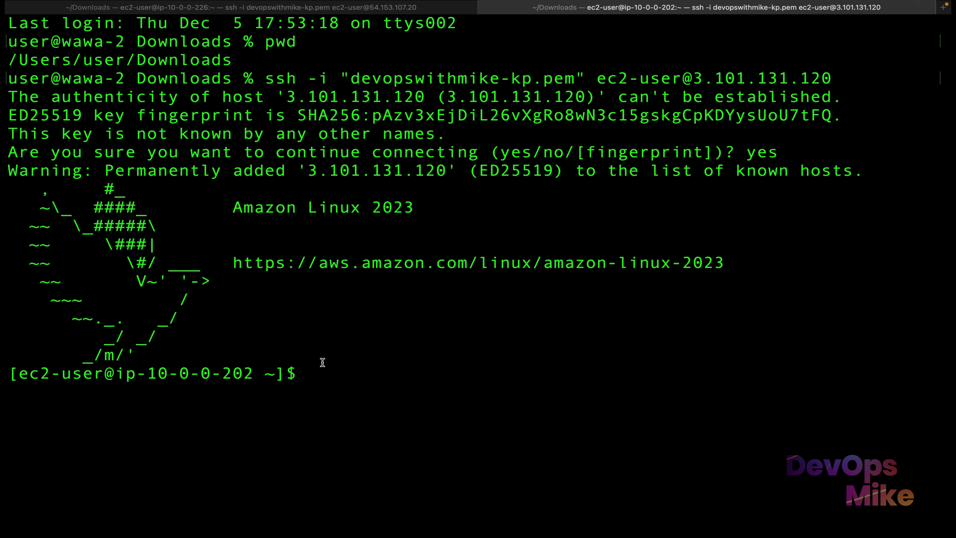
- Check the installed git version on the stage server with git --version and highlight the output line
{"action": "type", "text": "git --verai"}
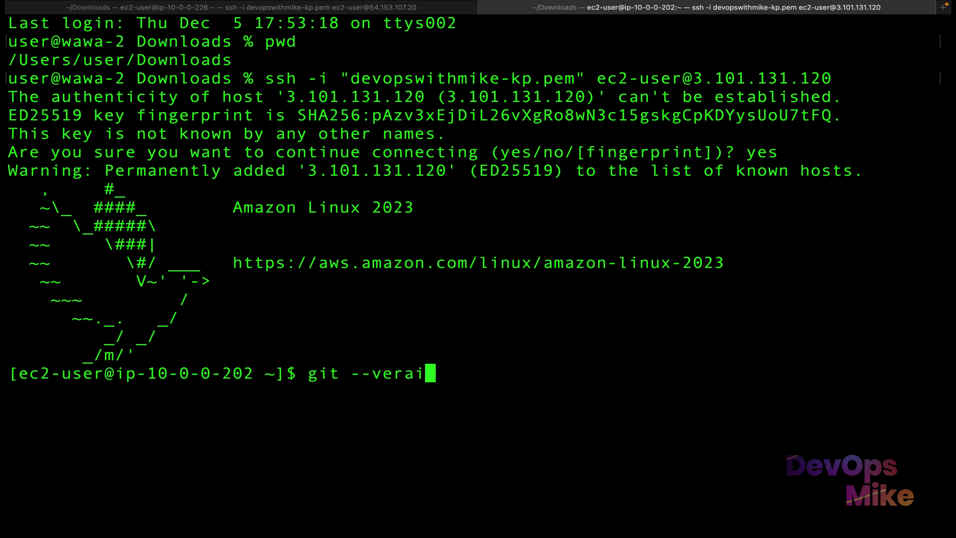
{"action": "key", "text": "BackSpace"}
{"action": "type", "text": "sion"}
{"action": "key", "text": "Return"}
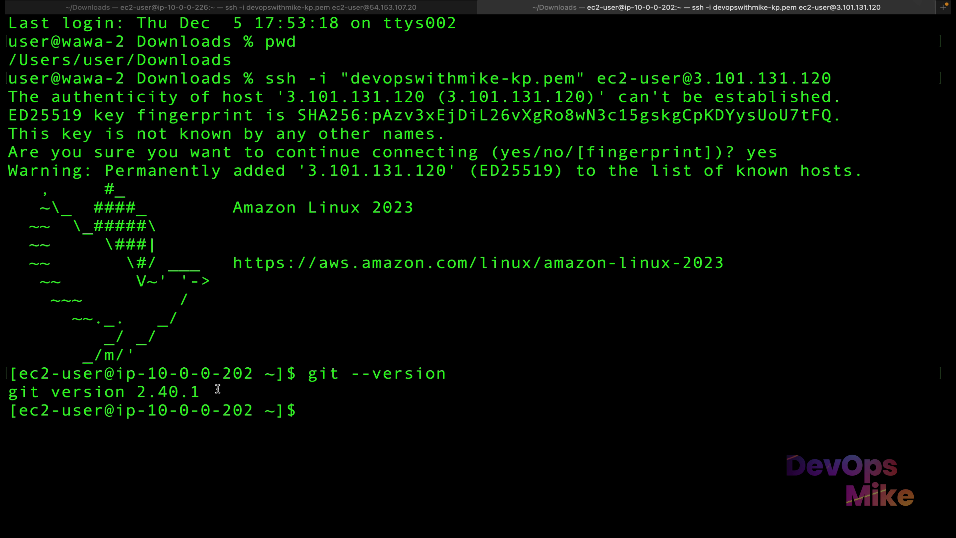
{"action": "left_click_drag", "start_coordinate": [205, 392], "coordinate": [6, 388]}
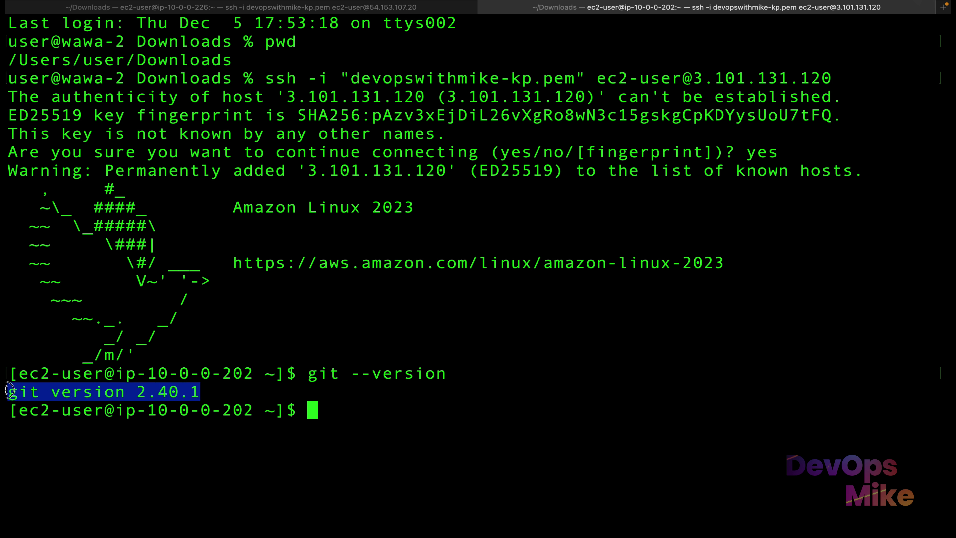
- Glance at the stage server's connection page in the browser, return to the terminal and highlight the git version output line
{"action": "left_click", "coordinate": [368, 384]}
{"action": "key", "text": "ctrl+Right"}
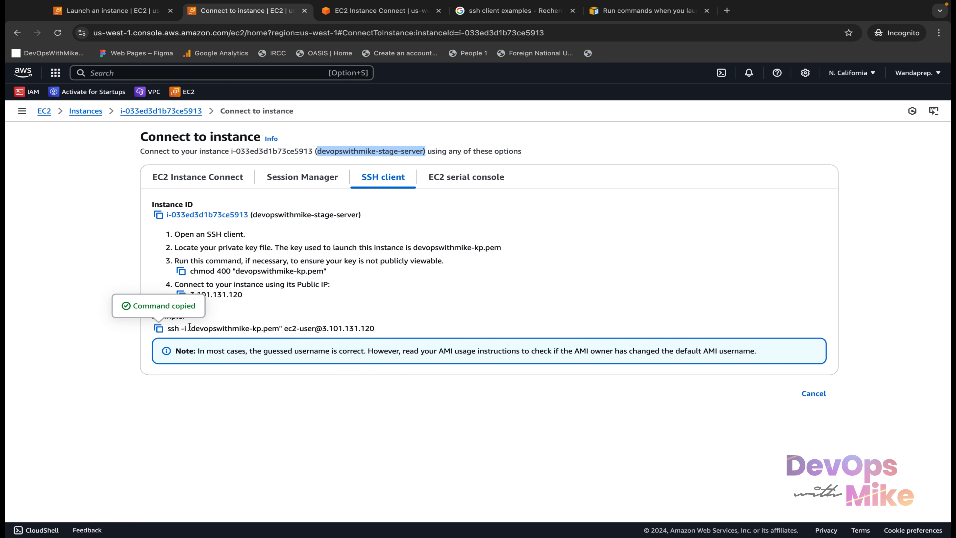
{"action": "key", "text": "ctrl+Left"}
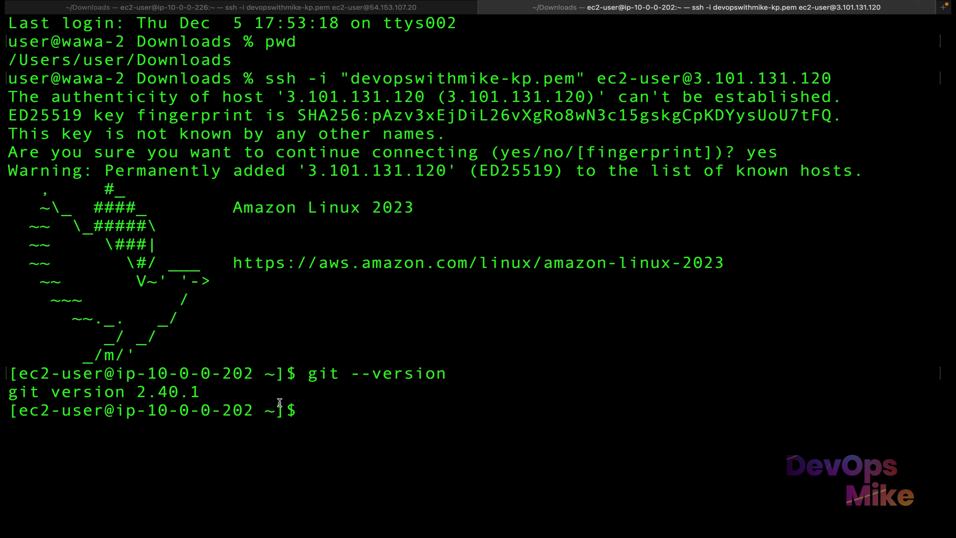
{"action": "left_click_drag", "start_coordinate": [201, 391], "coordinate": [6, 392]}
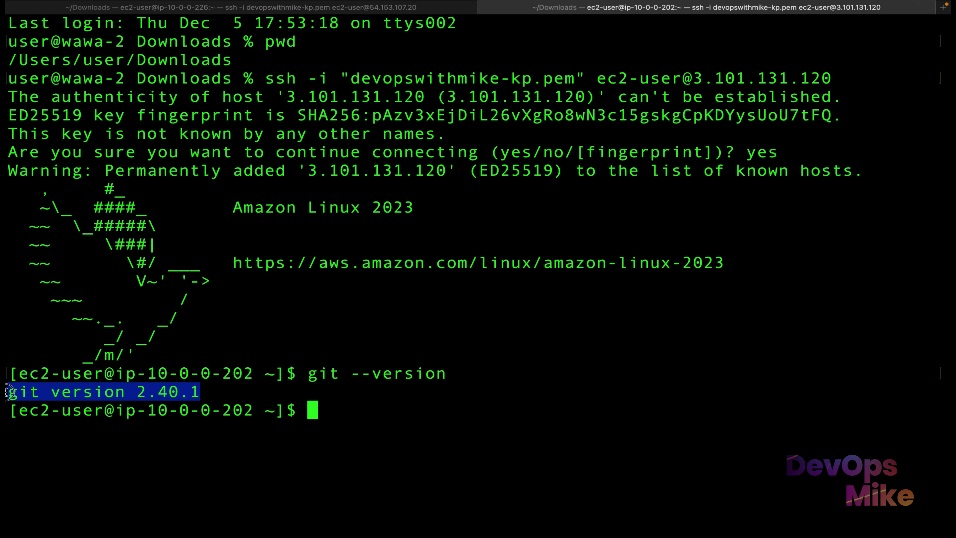
- Switch to the browser, copy the stage server's public IPv4 address, open 3.101.131.120 in a new tab and continue past the insecure-site warning
{"action": "key", "text": "ctrl+Right"}
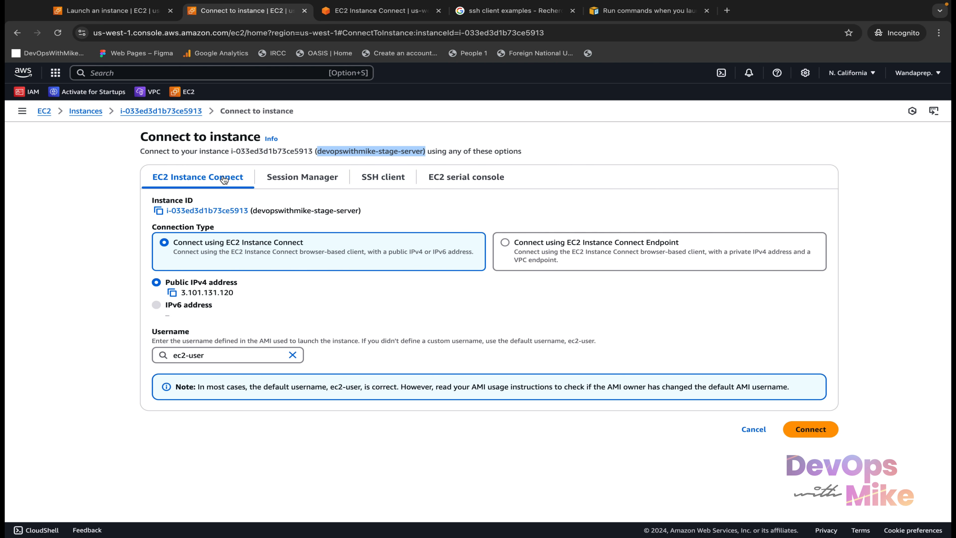
{"action": "left_click", "coordinate": [172, 292]}
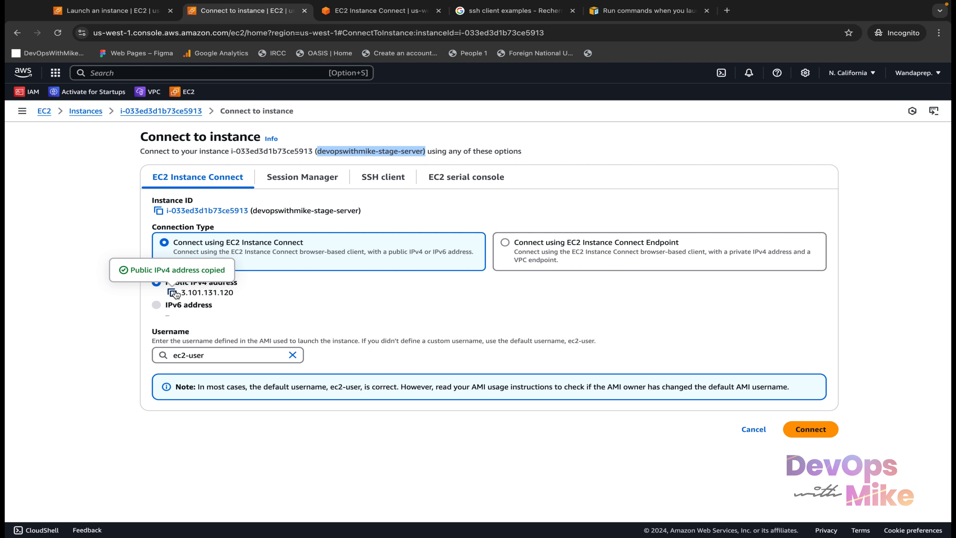
{"action": "left_click", "coordinate": [726, 11]}
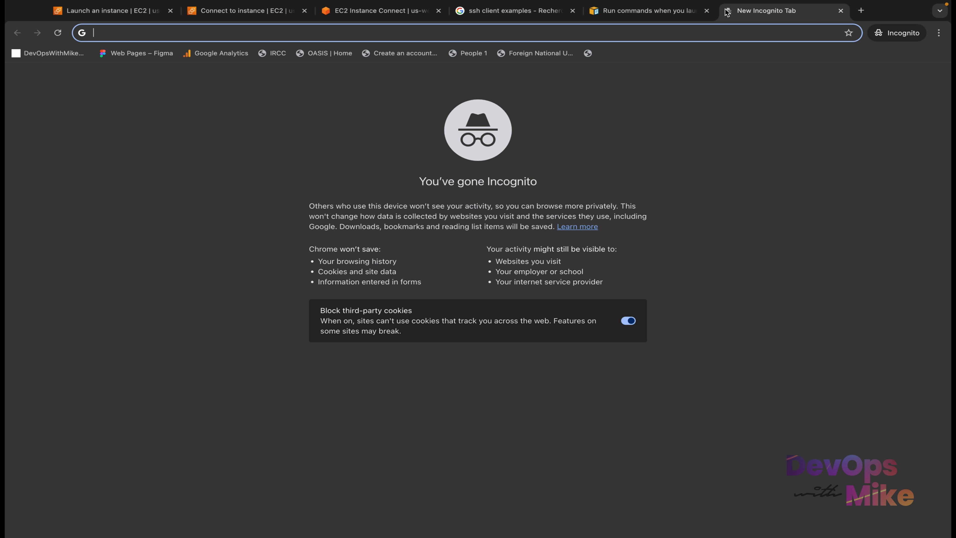
{"action": "key", "text": "super+v"}
{"action": "key", "text": "Return"}
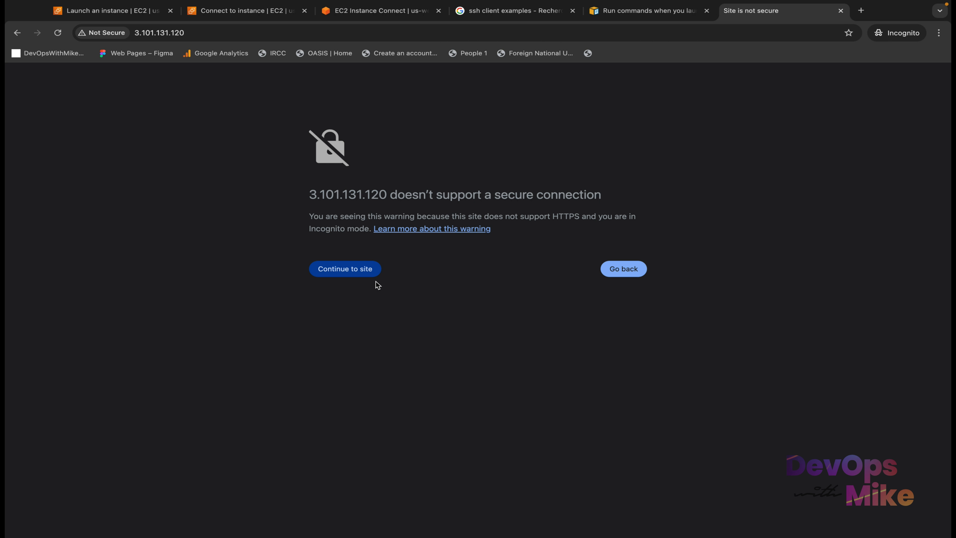
{"action": "left_click", "coordinate": [364, 276]}
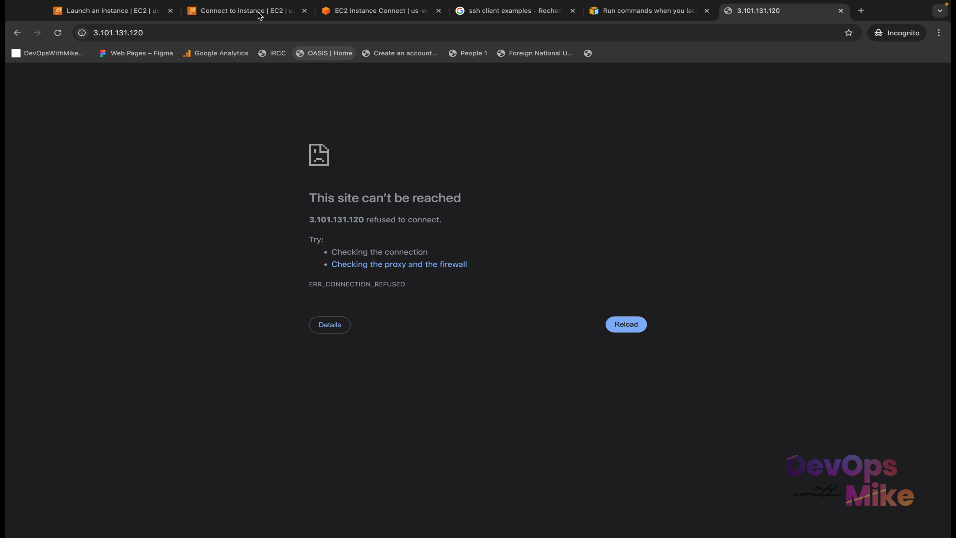
- Check the status of devopswithmike-stage-server in the EC2 instances list and return to the 3.101.131.120 page
{"action": "left_click", "coordinate": [136, 15]}
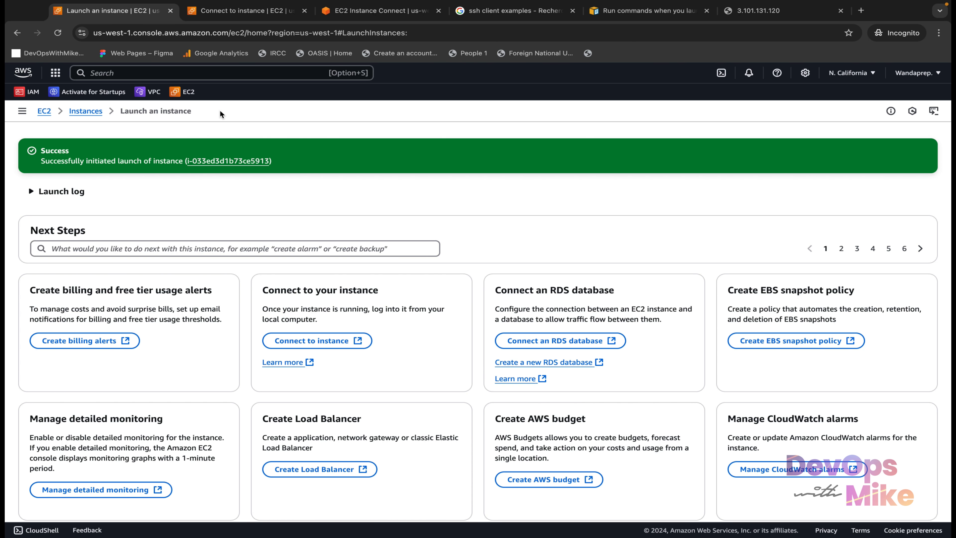
{"action": "left_click", "coordinate": [241, 11]}
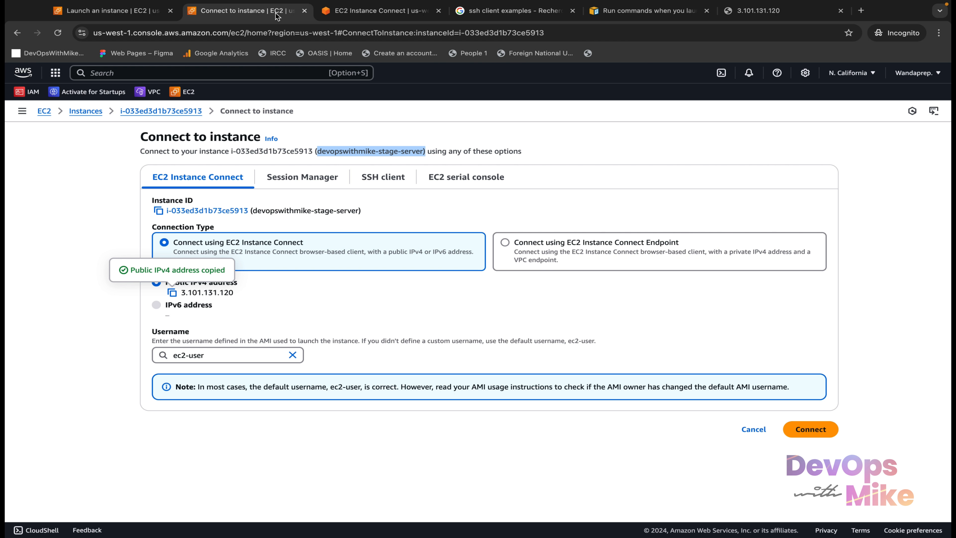
{"action": "left_click", "coordinate": [151, 109]}
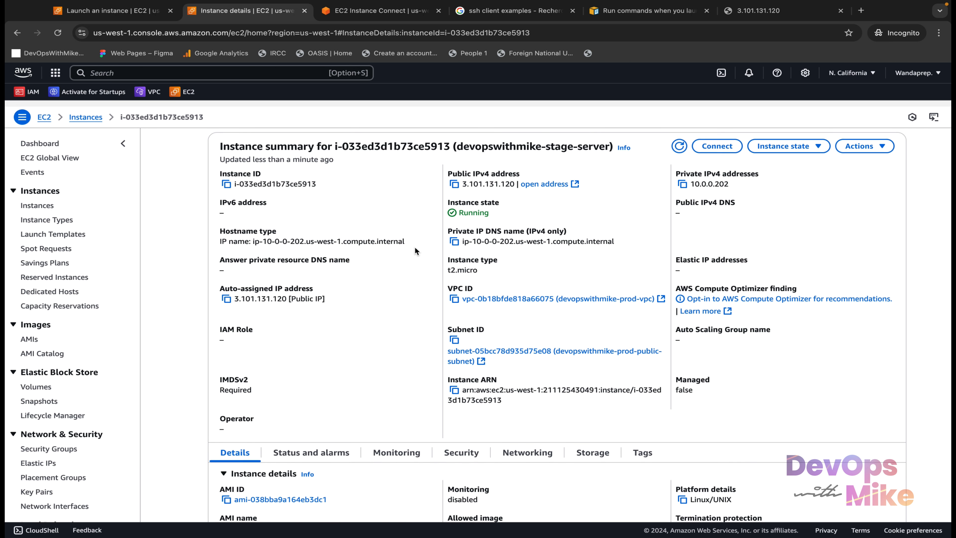
{"action": "left_click", "coordinate": [30, 200]}
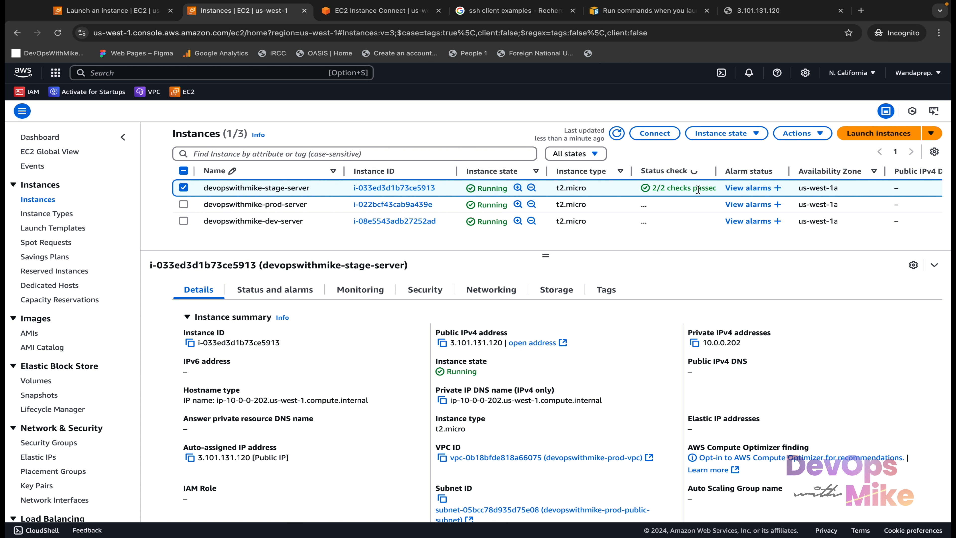
{"action": "left_click", "coordinate": [757, 10]}
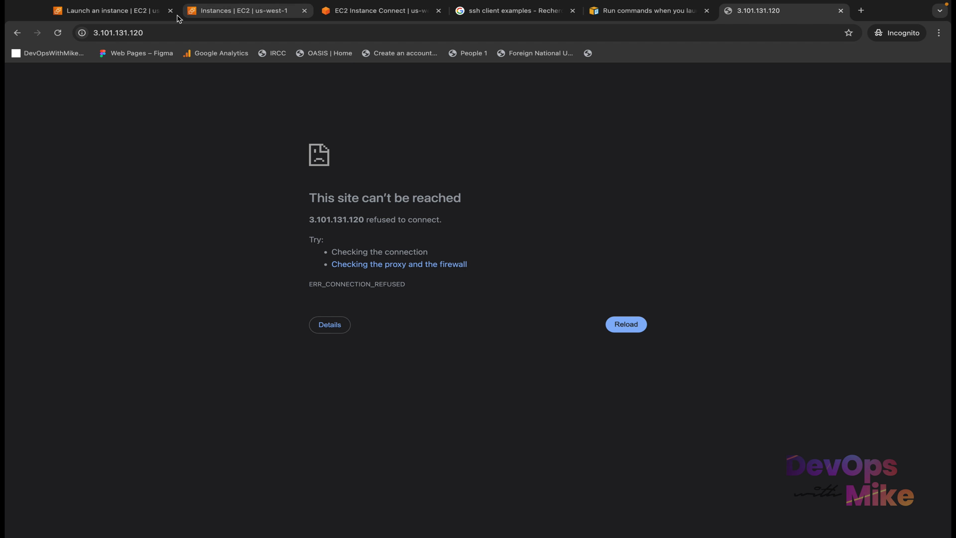
- Switch to the terminal and highlight only the output line of git --version in the stage server session
{"action": "key", "text": "ctrl+Left"}
{"action": "left_click", "coordinate": [269, 519]}
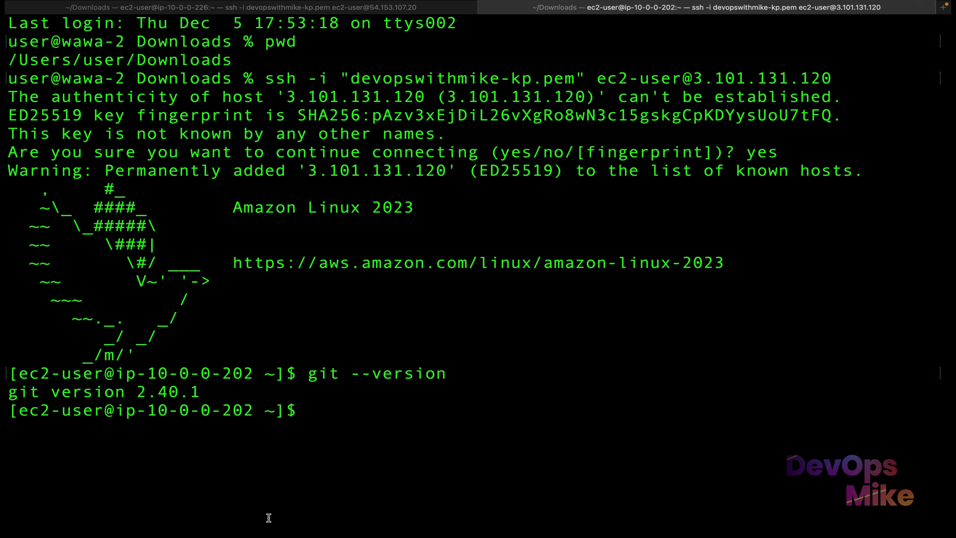
{"action": "left_click_drag", "start_coordinate": [207, 402], "coordinate": [39, 387]}
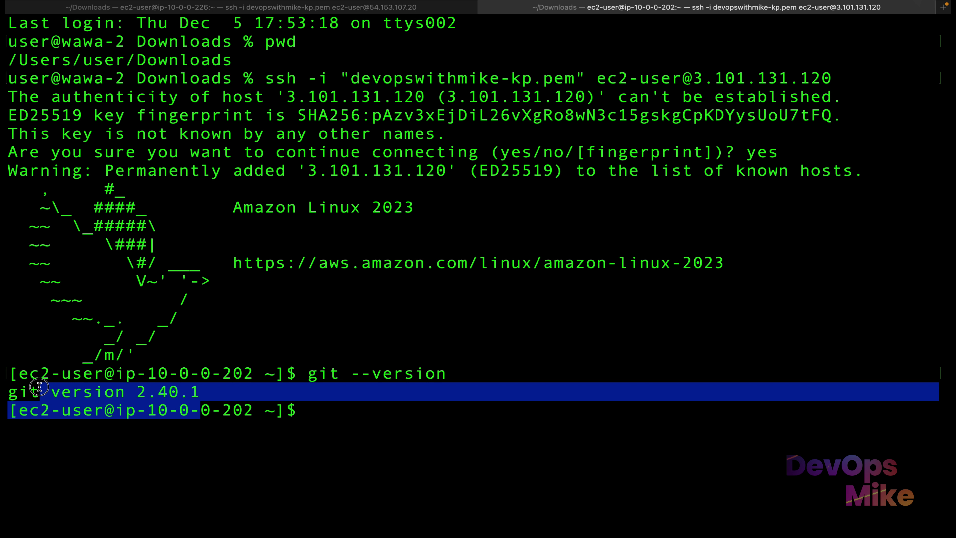
{"action": "left_click", "coordinate": [40, 387]}
{"action": "left_click_drag", "start_coordinate": [200, 391], "coordinate": [6, 390]}
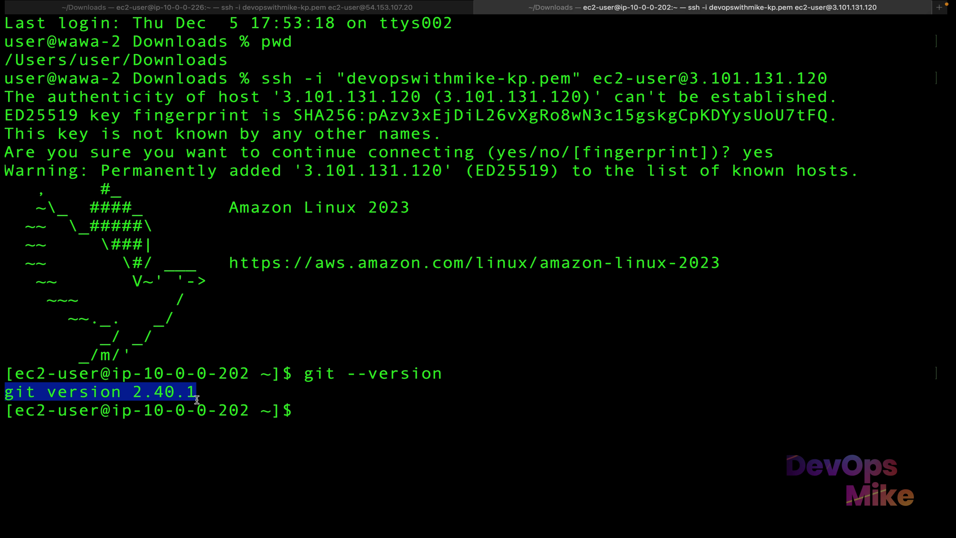
- In the browser, terminate the devopswithmike-prod-server, devopswithmike-dev-server and devopswithmike-stage-server instances and refresh the instances list
{"action": "key", "text": "ctrl+Right"}
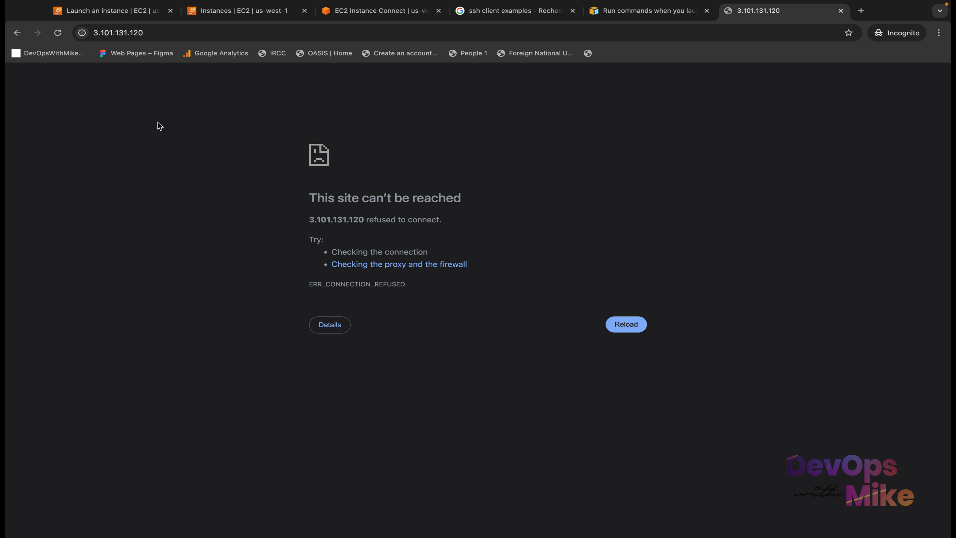
{"action": "left_click", "coordinate": [116, 12]}
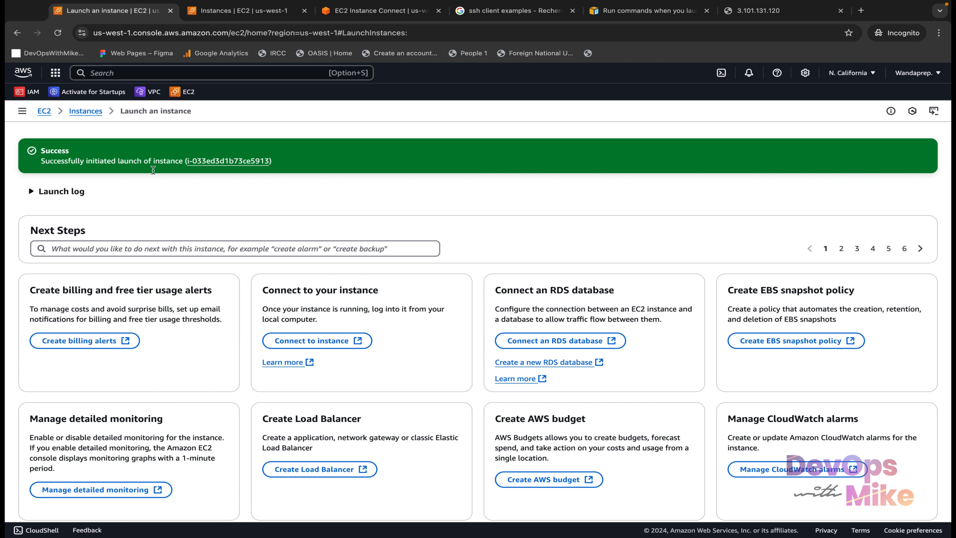
{"action": "left_click", "coordinate": [86, 111]}
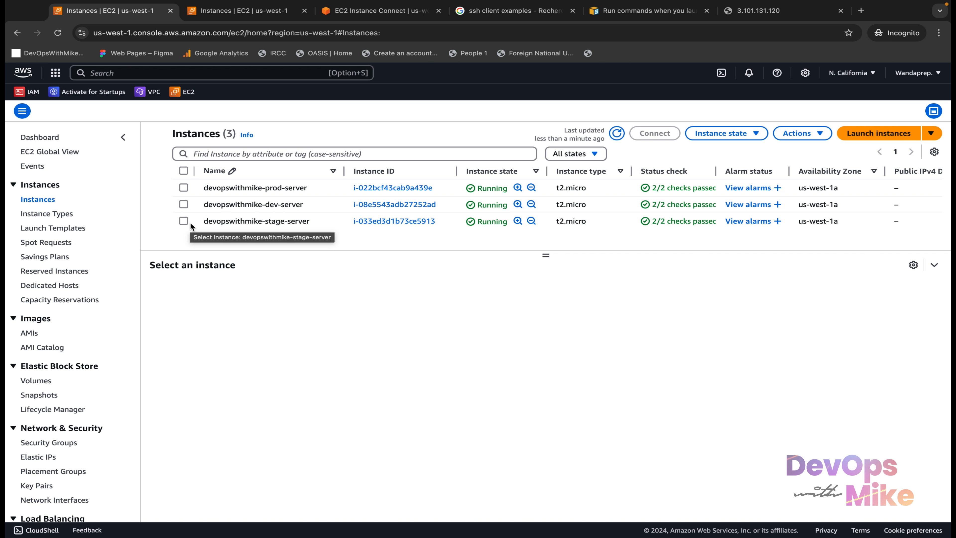
{"action": "left_click", "coordinate": [184, 187]}
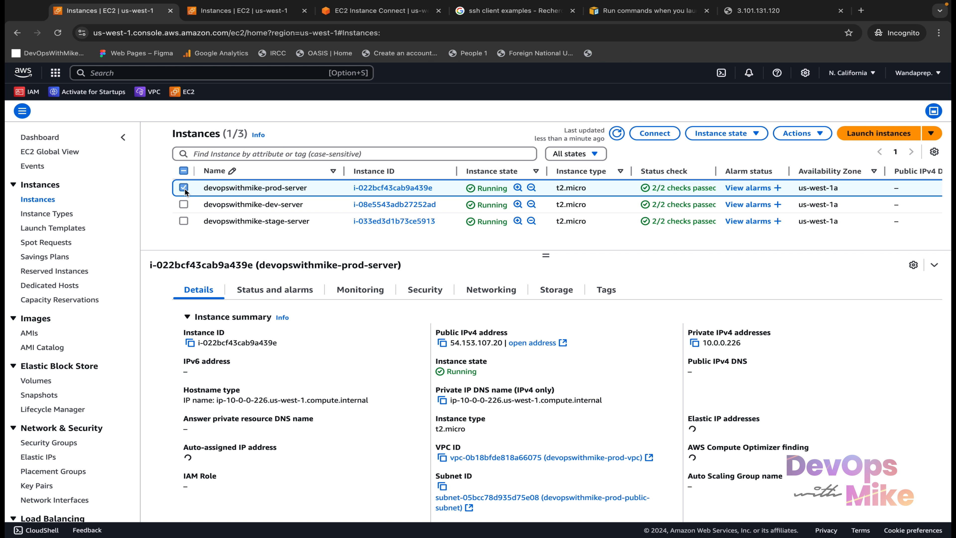
{"action": "left_click", "coordinate": [184, 204]}
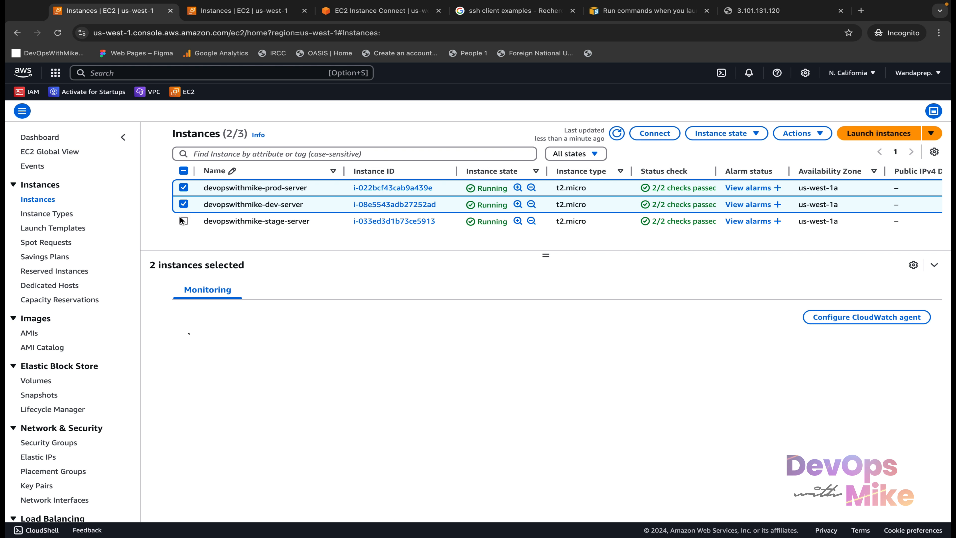
{"action": "left_click", "coordinate": [184, 222]}
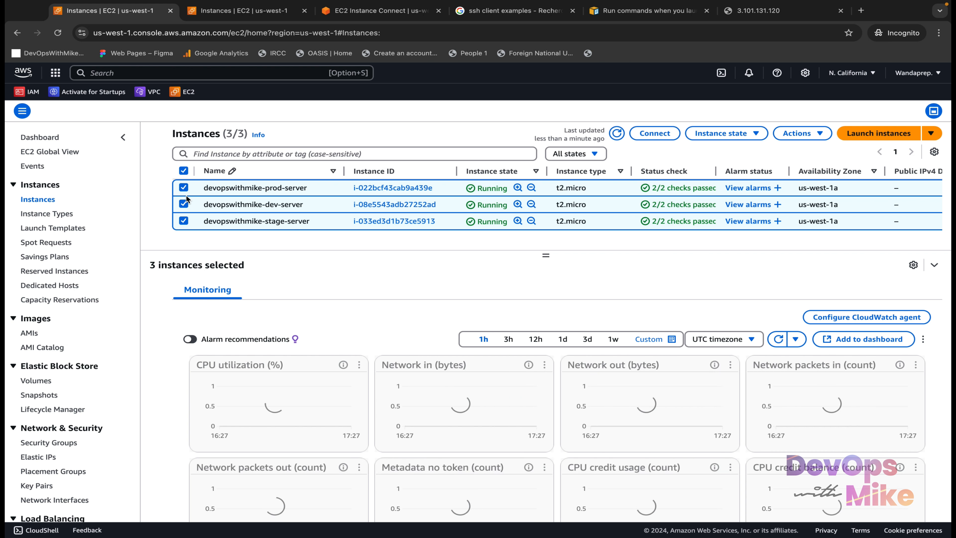
{"action": "left_click", "coordinate": [755, 134]}
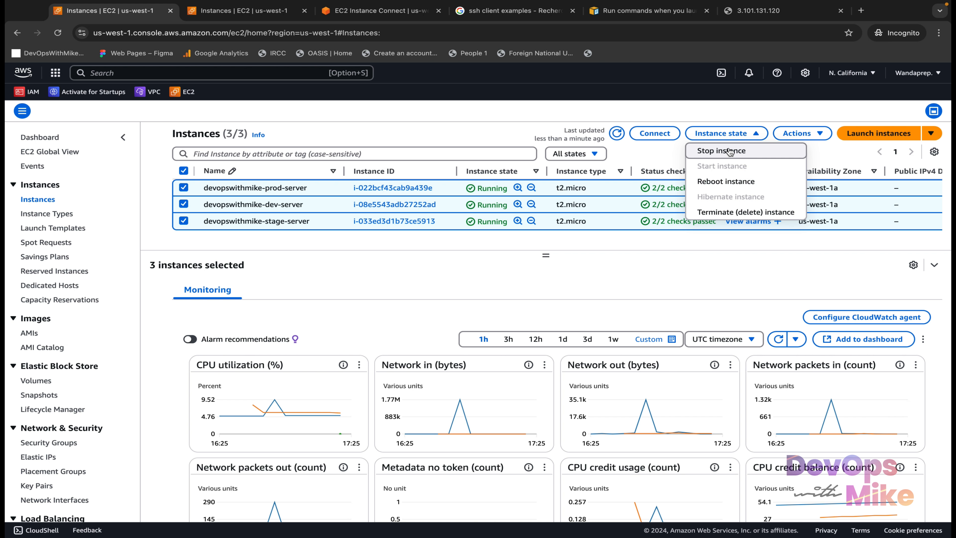
{"action": "left_click", "coordinate": [740, 213]}
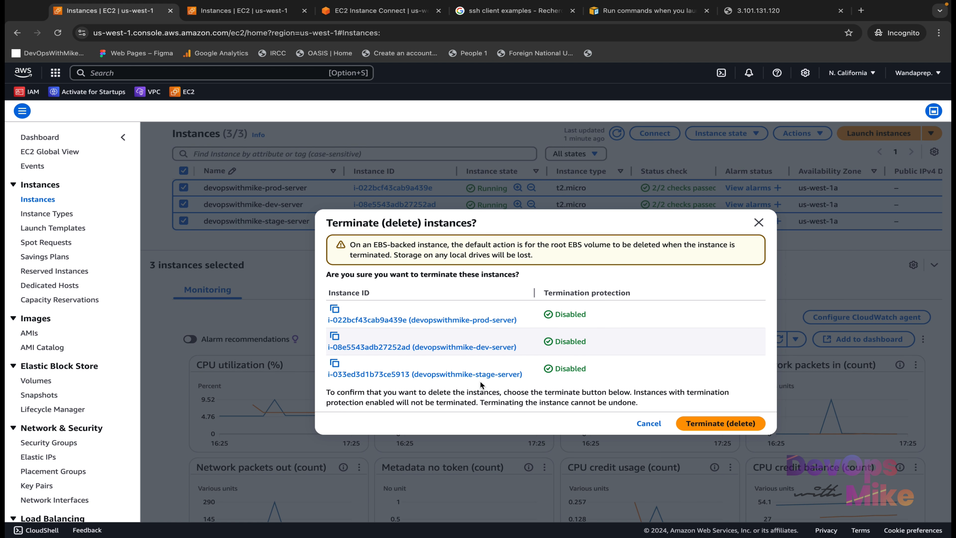
{"action": "left_click", "coordinate": [717, 422]}
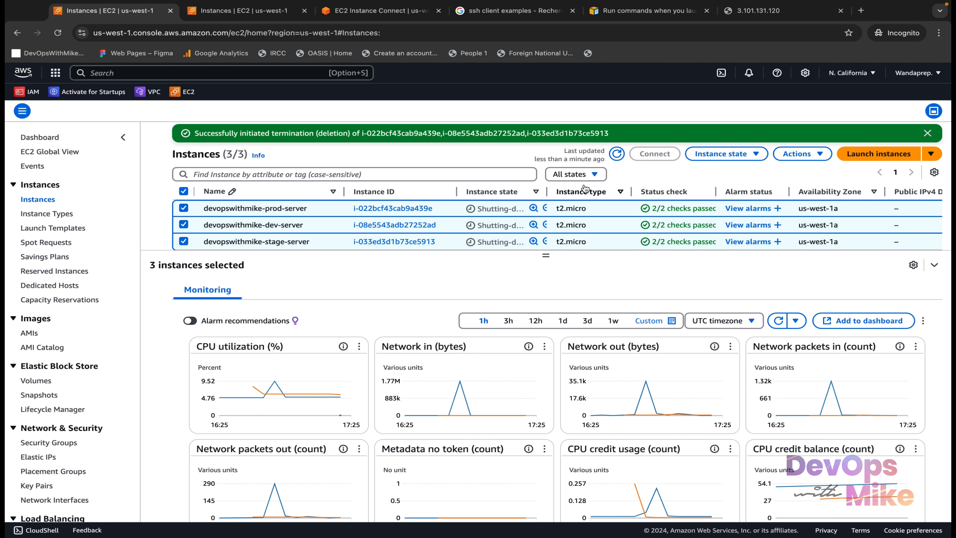
{"action": "left_click", "coordinate": [616, 154]}
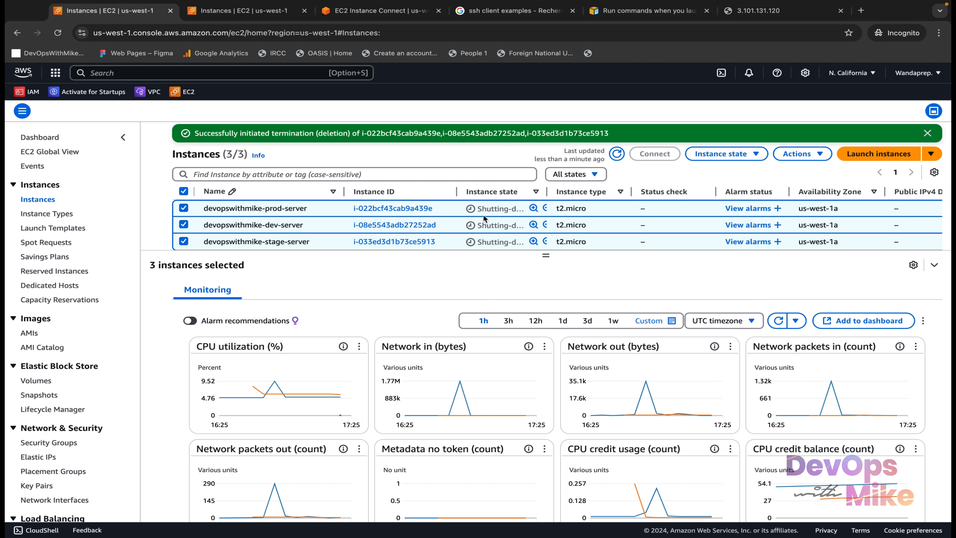
- Switch to the terminal and highlight the connection messages at the end of the stage server's SSH session
{"action": "key", "text": "ctrl+Left"}
{"action": "left_click", "coordinate": [467, 433]}
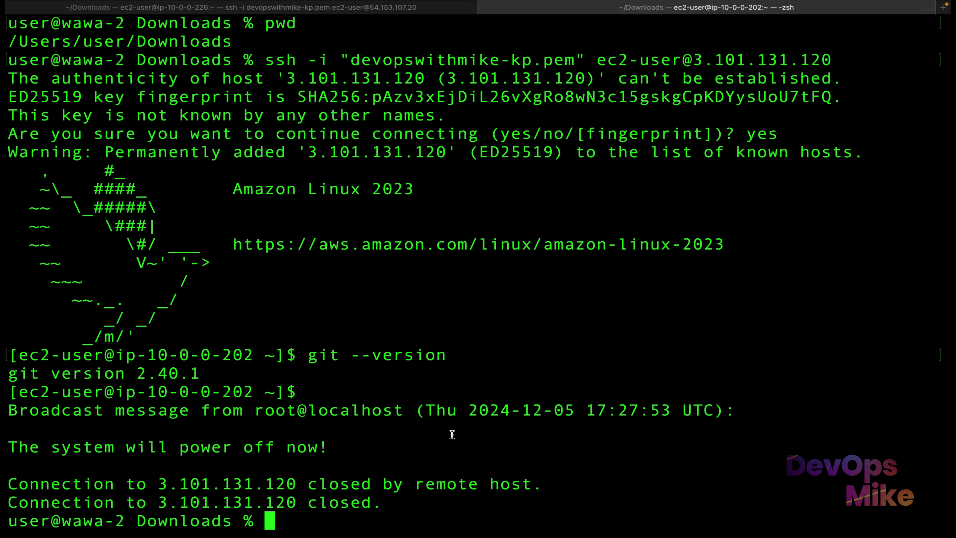
{"action": "left_click_drag", "start_coordinate": [358, 525], "coordinate": [32, 493]}
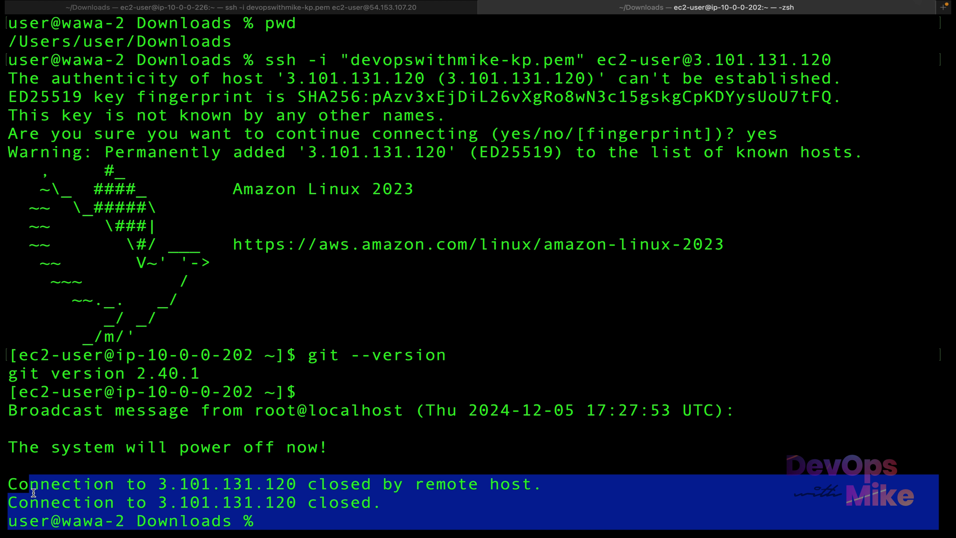
{"action": "left_click", "coordinate": [34, 493]}
{"action": "left_click_drag", "start_coordinate": [372, 503], "coordinate": [10, 468]}
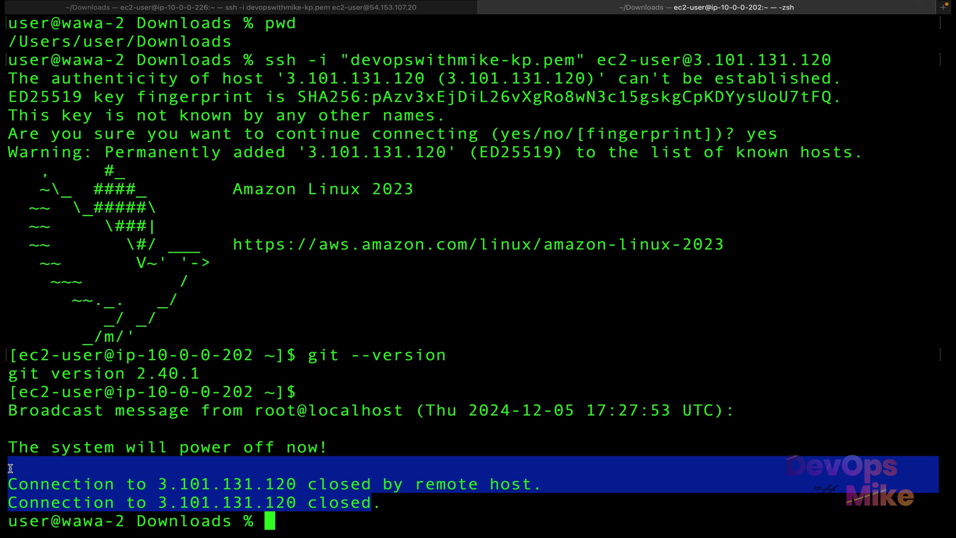
- Back in the browser, widen the Instance state column and keep refreshing the instances list to follow the termination of all three servers
{"action": "key", "text": "ctrl+Right"}
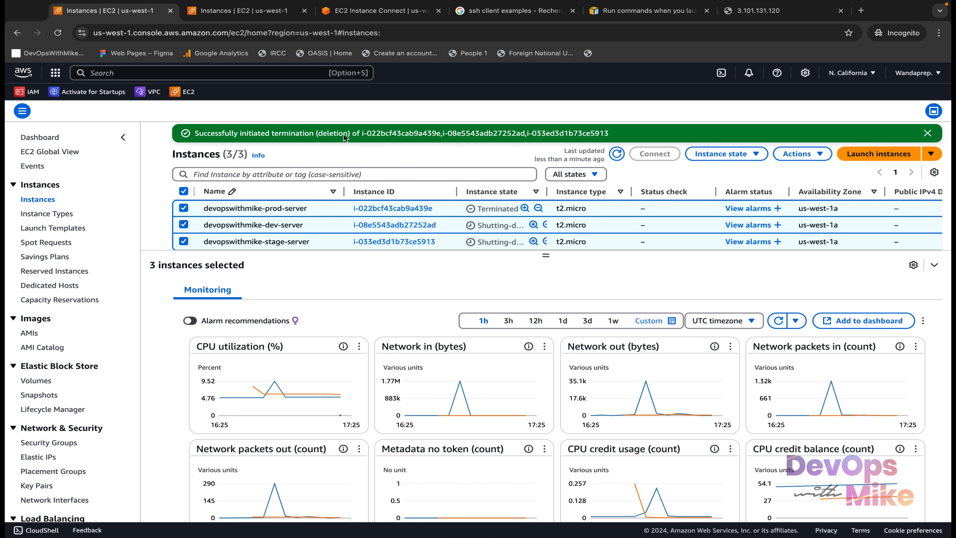
{"action": "left_click", "coordinate": [621, 153]}
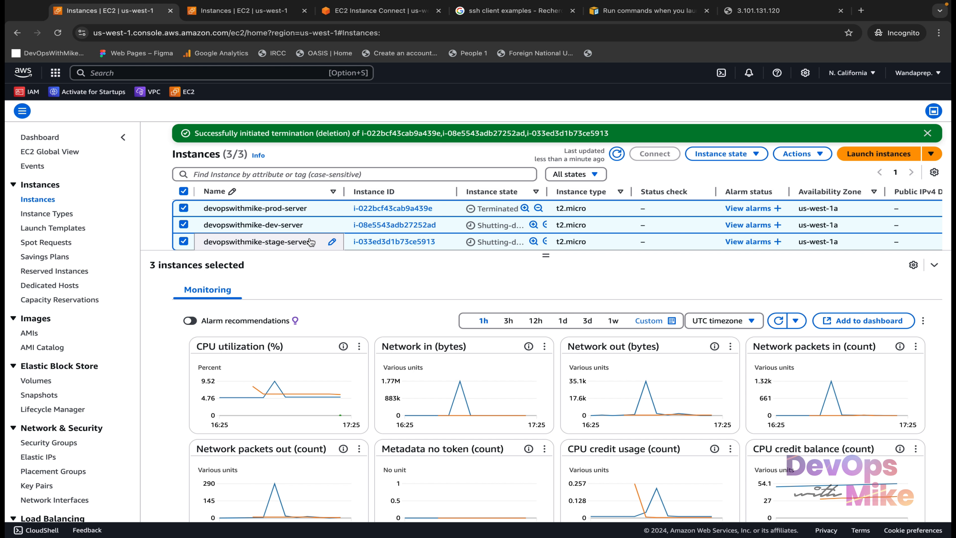
{"action": "left_click", "coordinate": [616, 153]}
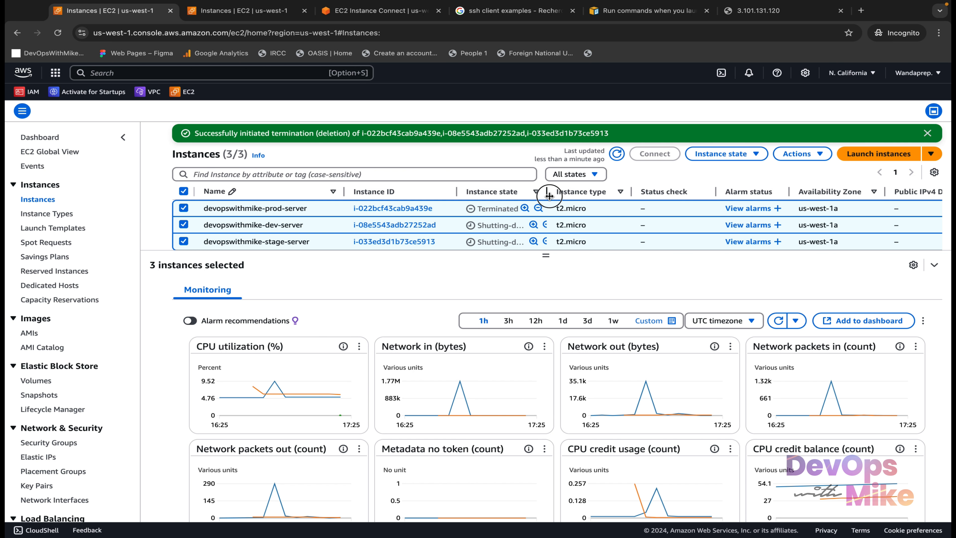
{"action": "left_click_drag", "start_coordinate": [547, 192], "coordinate": [602, 192]}
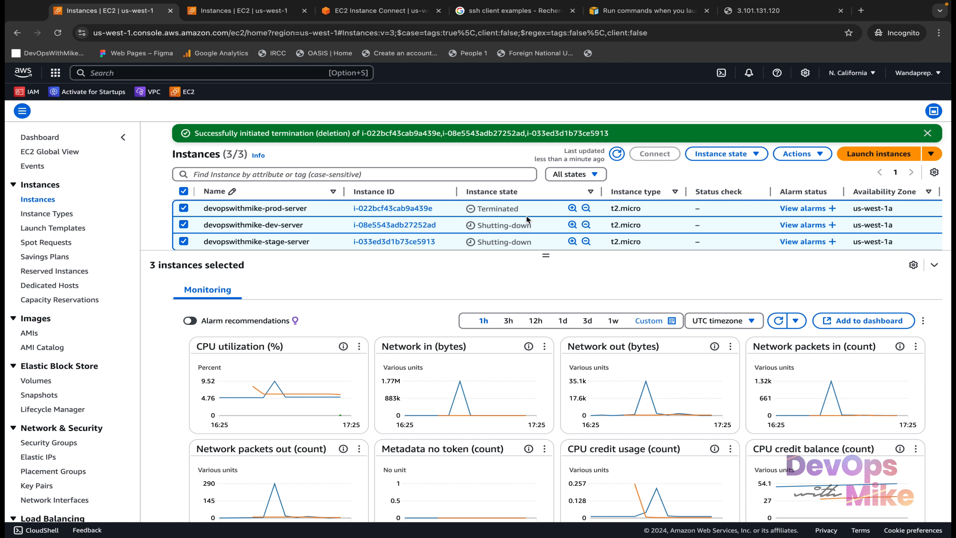
{"action": "left_click", "coordinate": [617, 154]}
{"action": "left_click", "coordinate": [617, 153]}
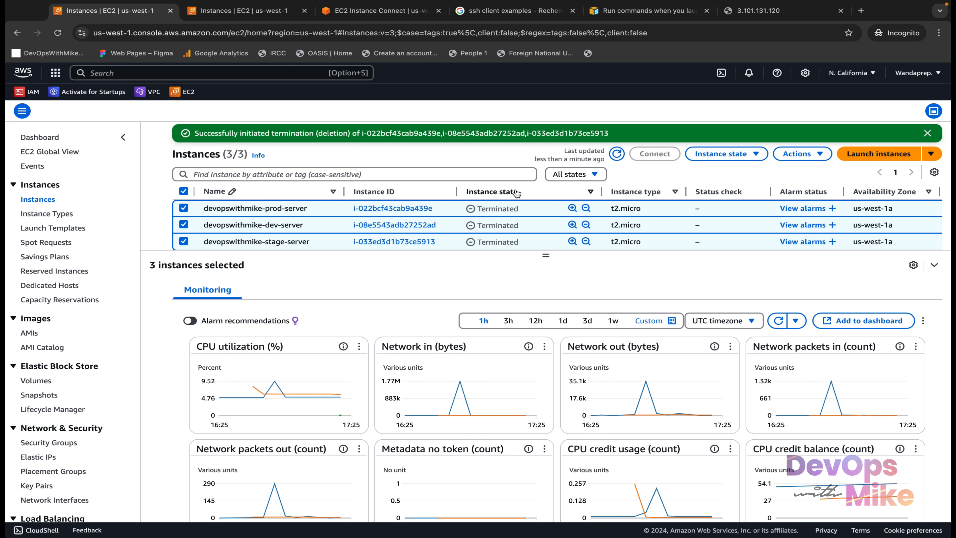
- Dismiss the termination notification and open the EC2 Auto Scaling Groups page
{"action": "left_click", "coordinate": [928, 133]}
{"action": "scroll", "coordinate": [53, 422], "scroll_direction": "down", "scroll_amount": 4}
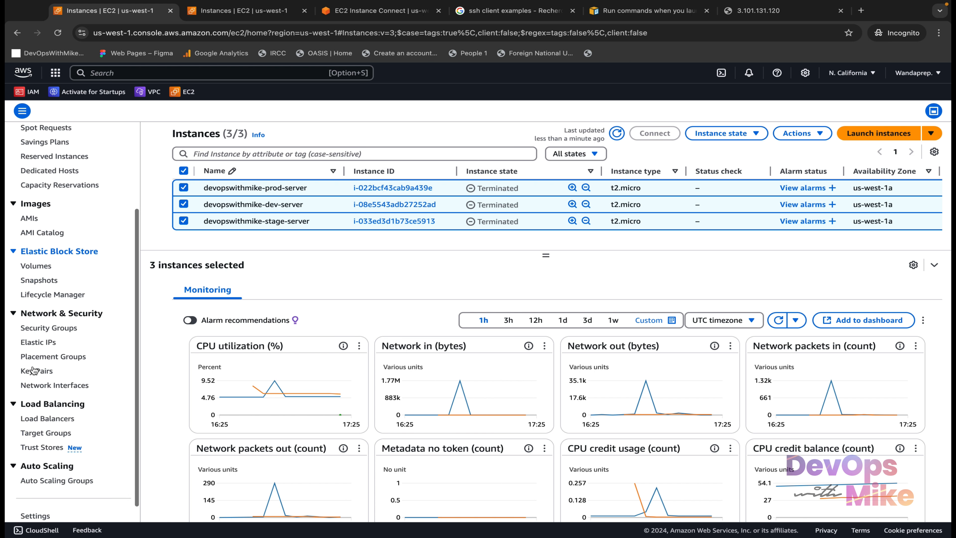
{"action": "left_click", "coordinate": [59, 466]}
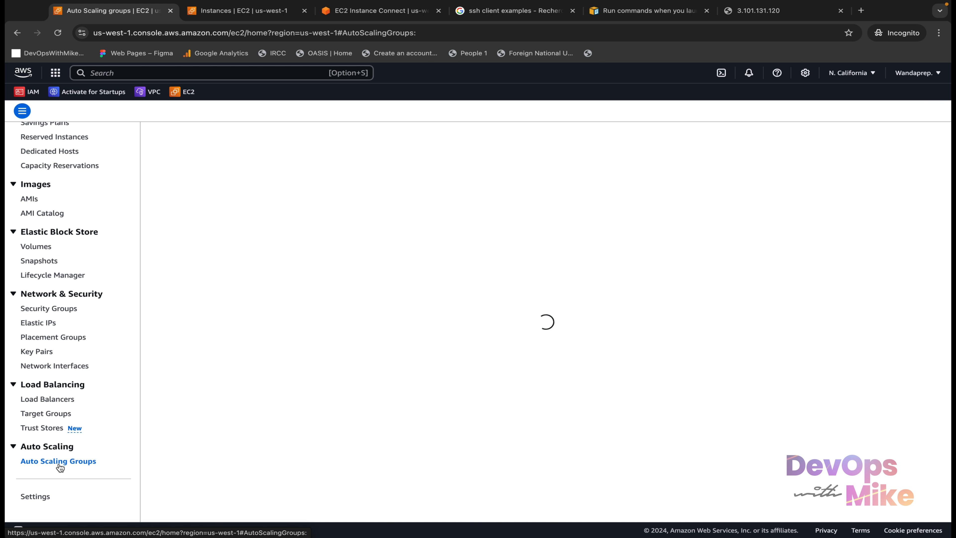